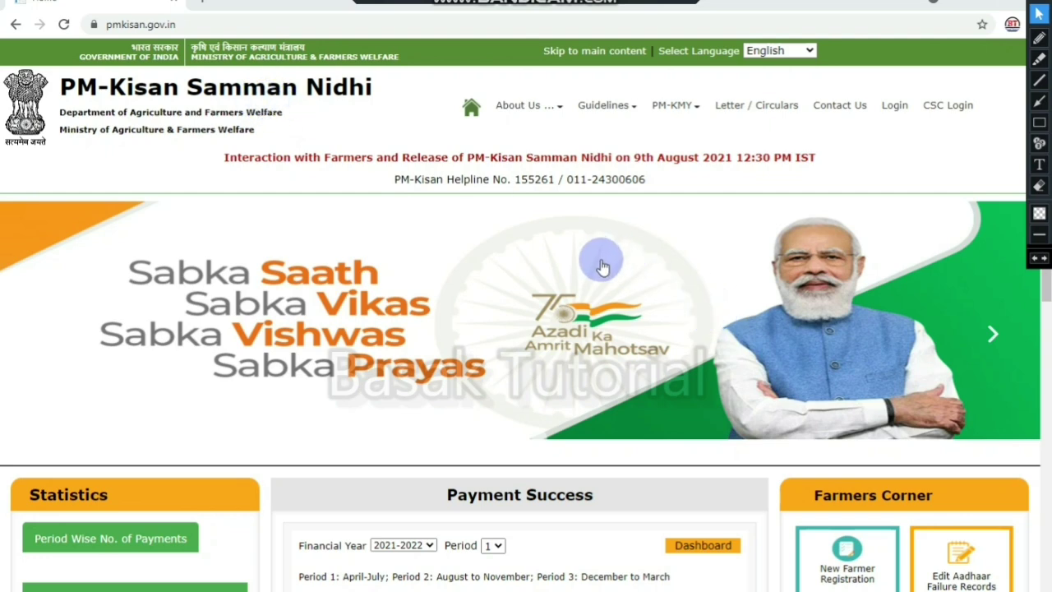
Open the New Farmer Registration form and enter the farmer's Aadhaar number for rural registration
{"action": "scroll", "coordinate": [603, 279], "scroll_direction": "down", "scroll_amount": 3}
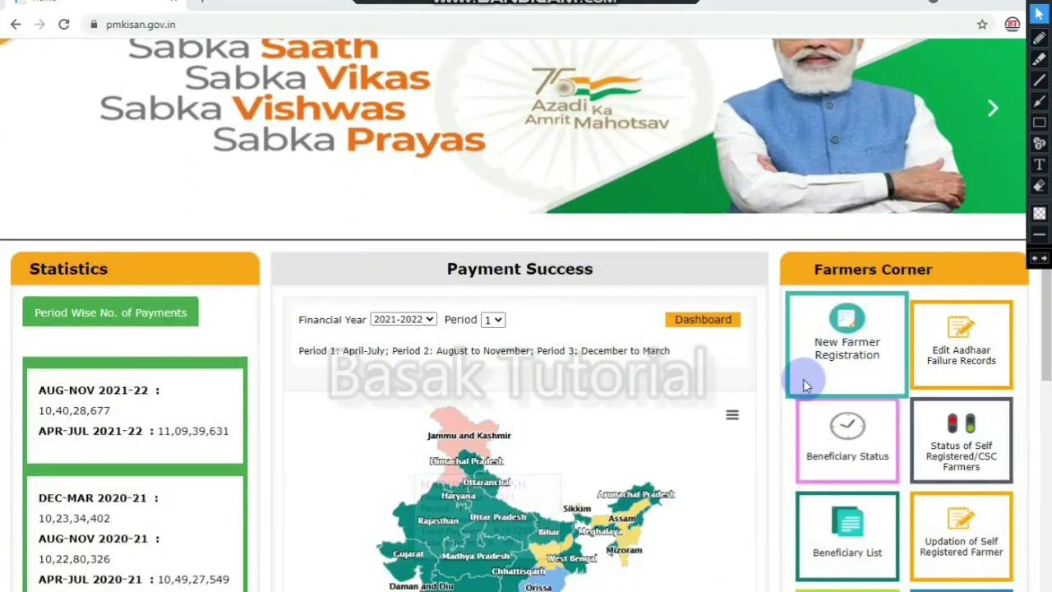
{"action": "left_click", "coordinate": [846, 328]}
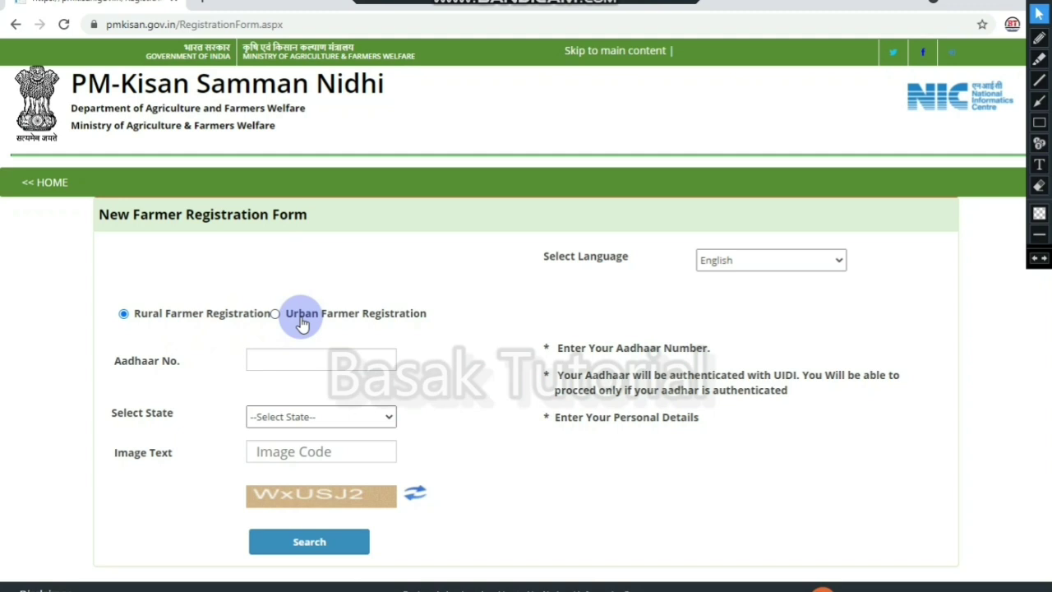
{"action": "left_click", "coordinate": [278, 363]}
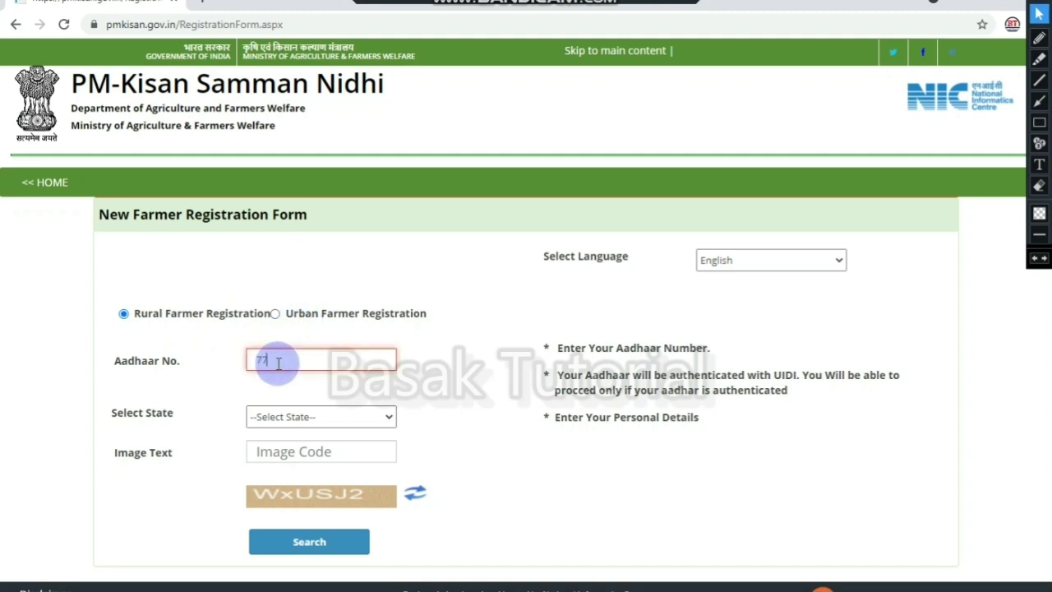
{"action": "type", "text": "778"}
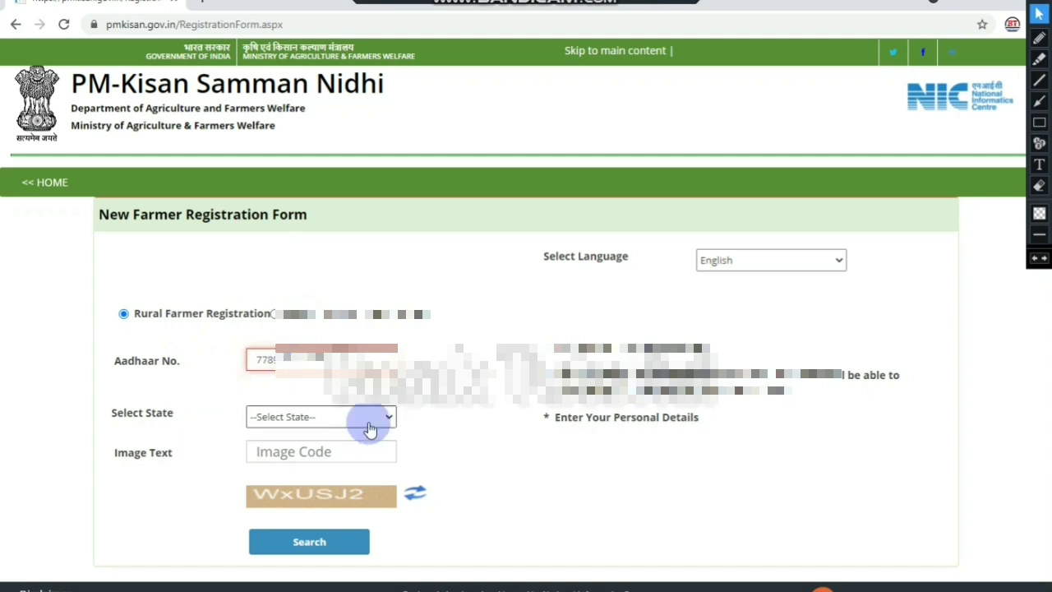
Select WEST BENGAL as the state for the Aadhaar lookup
{"action": "left_click", "coordinate": [299, 419]}
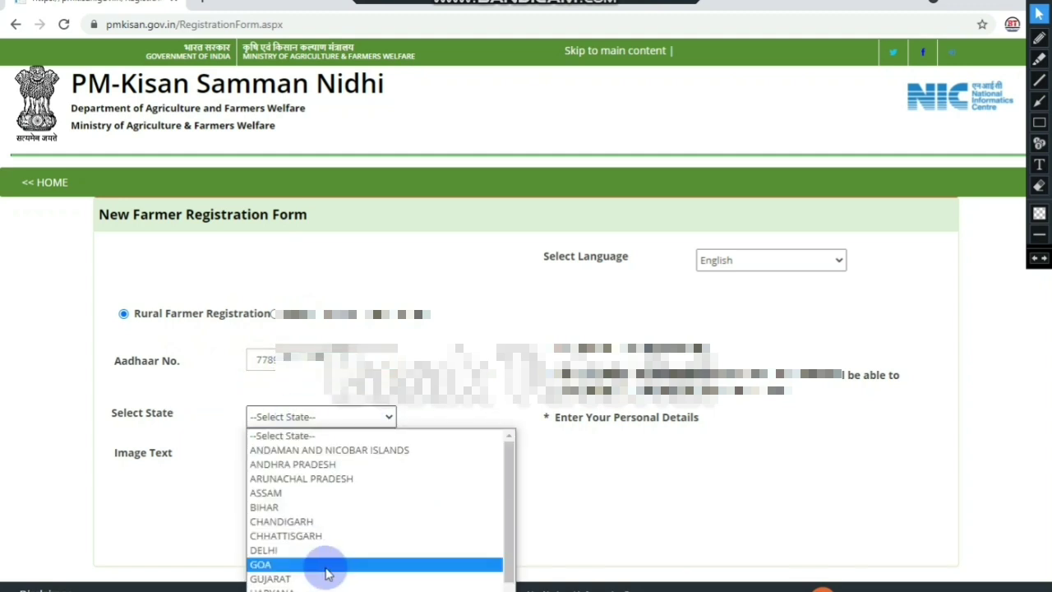
{"action": "scroll", "coordinate": [326, 568], "scroll_direction": "down", "scroll_amount": 6}
{"action": "scroll", "coordinate": [279, 567], "scroll_direction": "down", "scroll_amount": 3}
{"action": "left_click", "coordinate": [280, 579]}
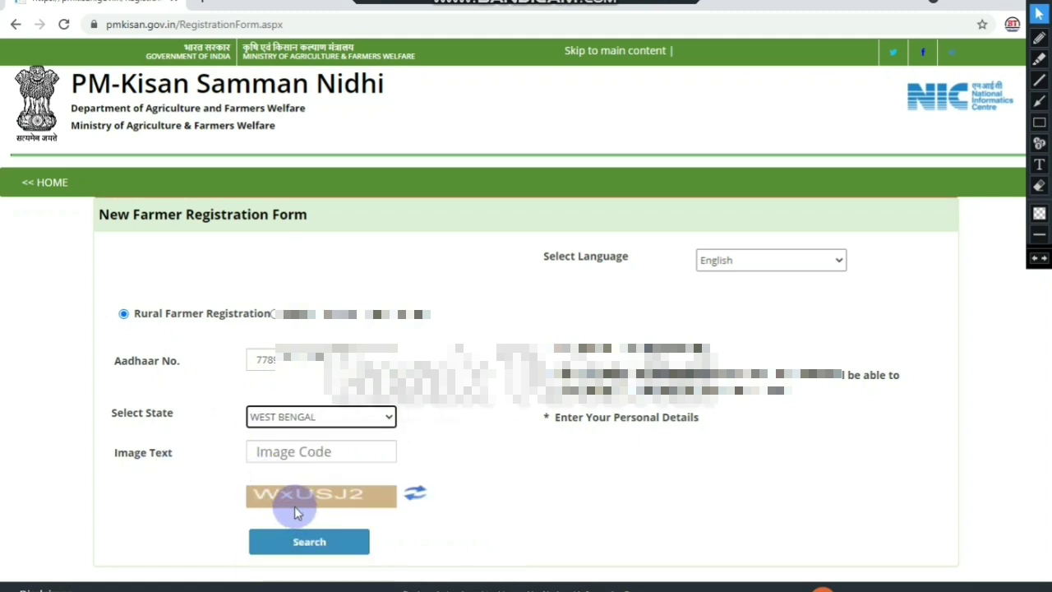
Enter the displayed image code as the Image Text and run the Aadhaar search
{"action": "left_click", "coordinate": [272, 451]}
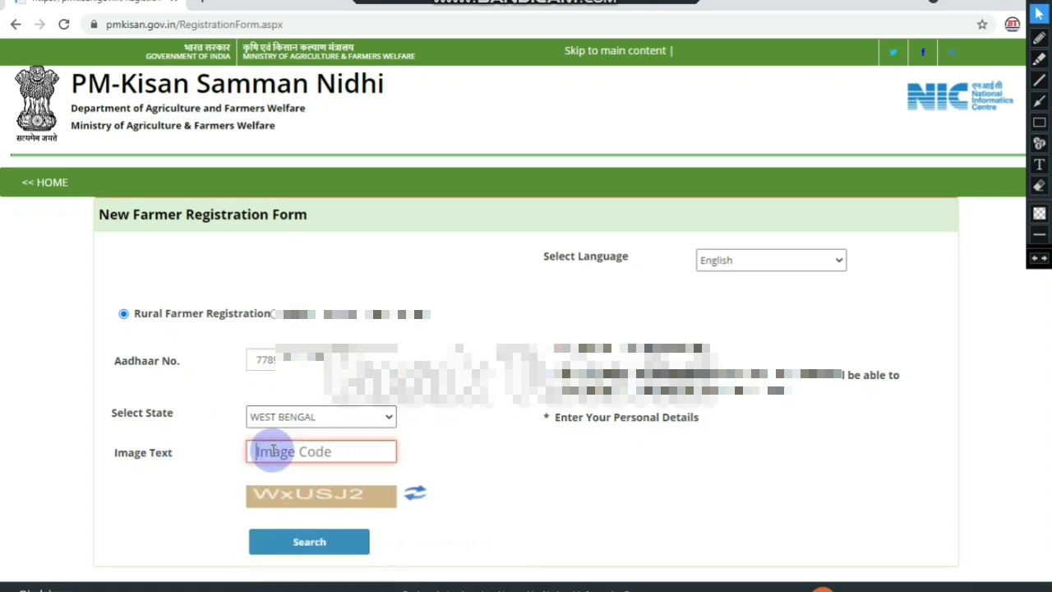
{"action": "type", "text": "WxUSJ2"}
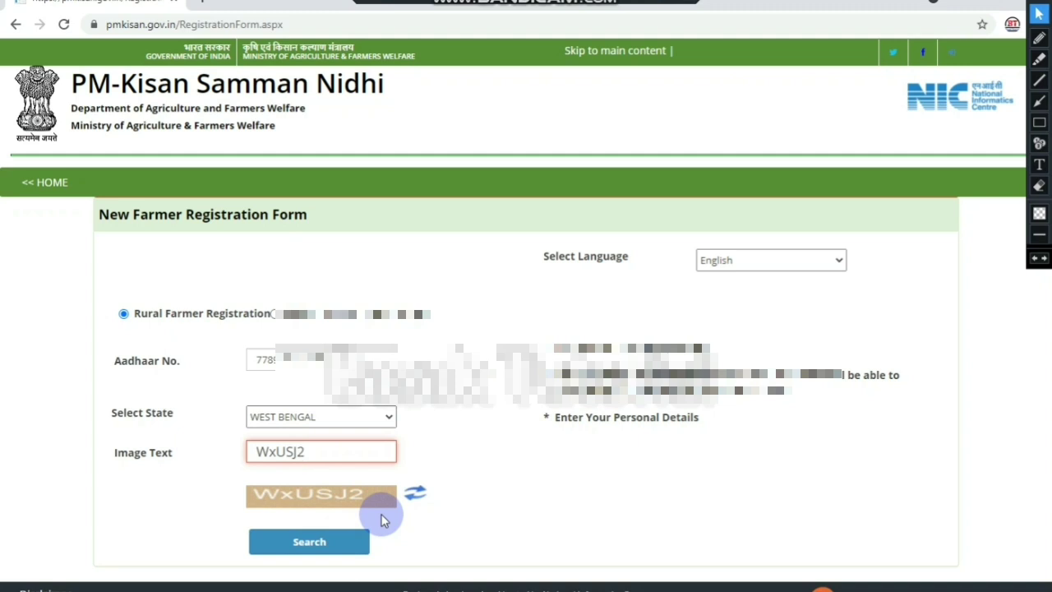
{"action": "left_click", "coordinate": [314, 546]}
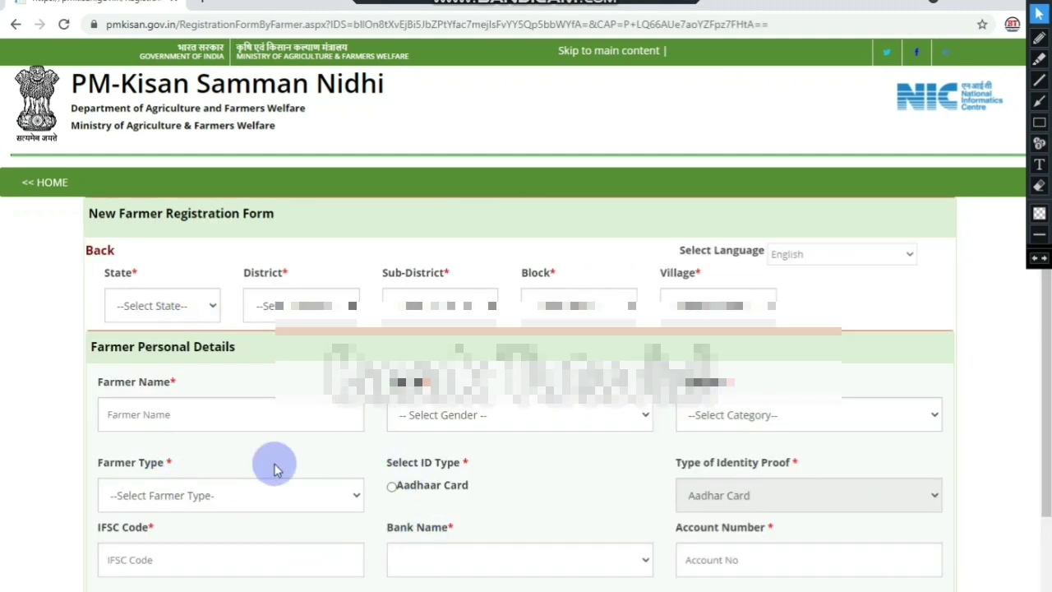
Set the registration form's state to WEST BENGAL and its district to NADIA
{"action": "scroll", "coordinate": [274, 469], "scroll_direction": "down", "scroll_amount": 1}
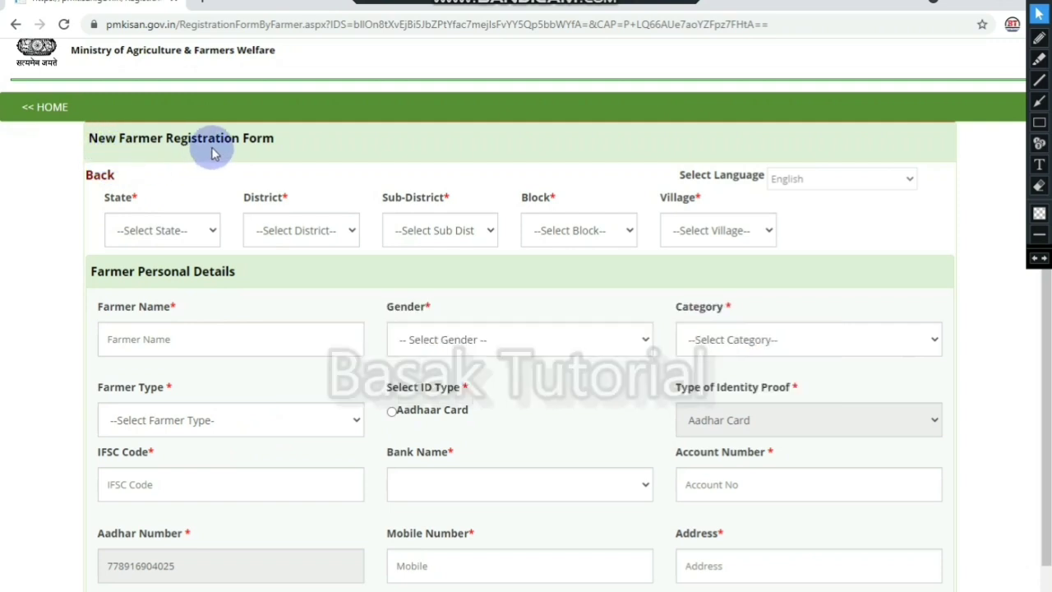
{"action": "left_click", "coordinate": [134, 234]}
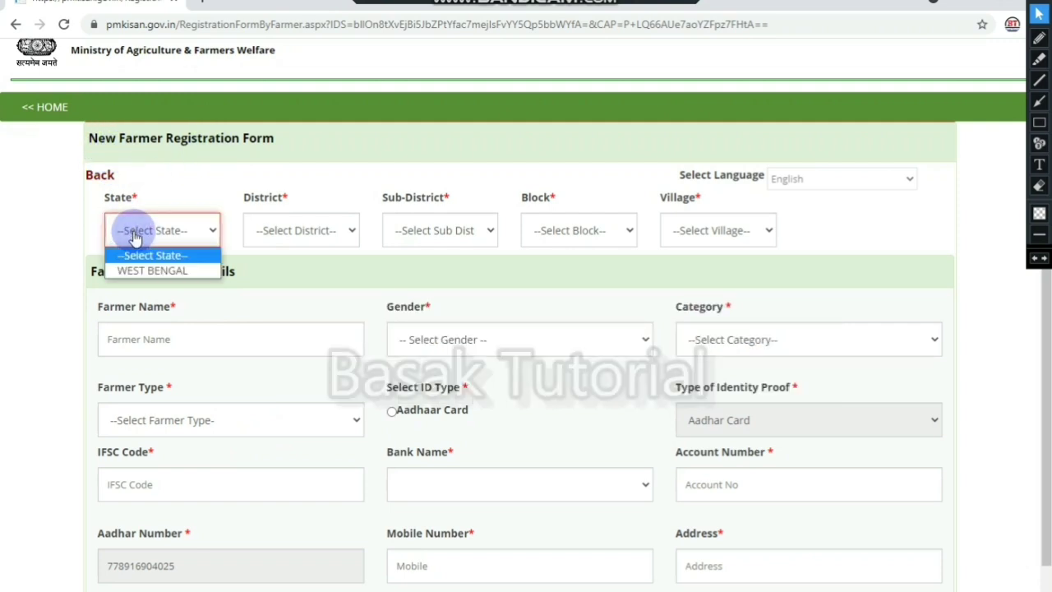
{"action": "left_click", "coordinate": [159, 271]}
{"action": "left_click", "coordinate": [270, 231]}
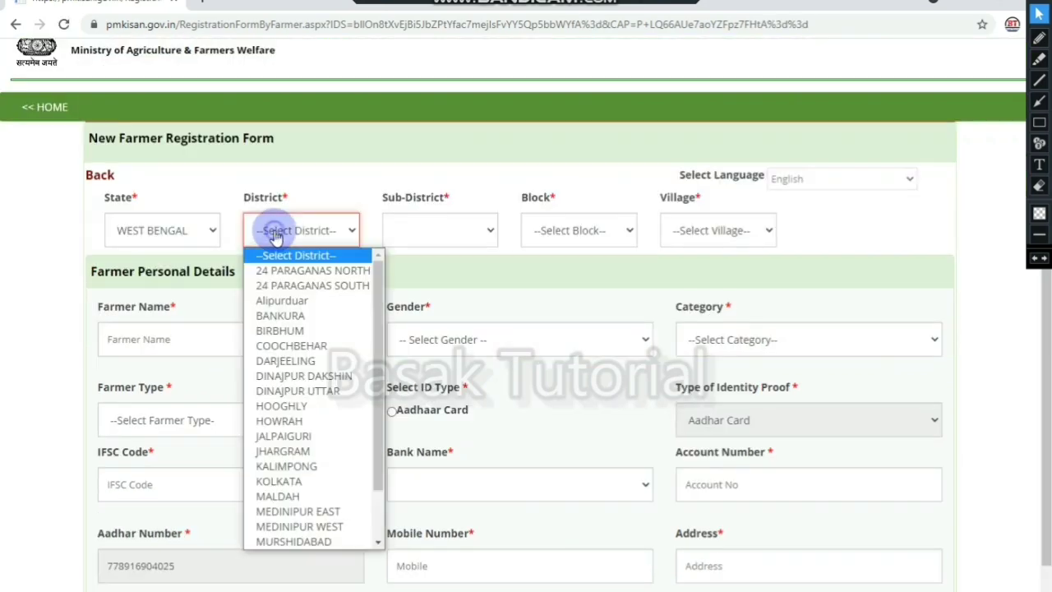
{"action": "scroll", "coordinate": [329, 485], "scroll_direction": "down", "scroll_amount": 2}
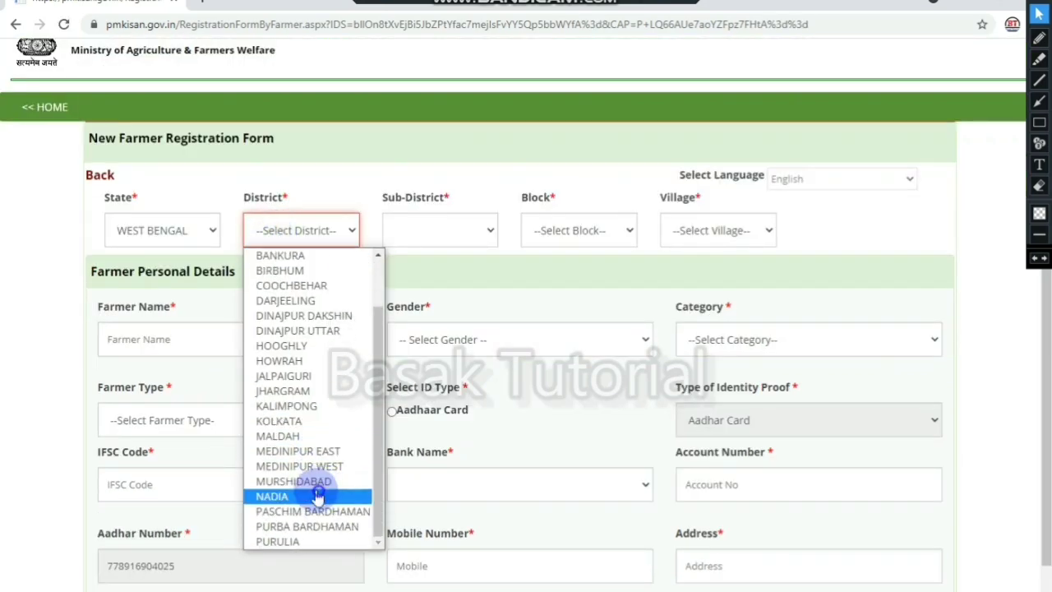
{"action": "left_click", "coordinate": [329, 493]}
Choose Santipur as the sub-district and SANTIPUR as the block
{"action": "left_click", "coordinate": [431, 232]}
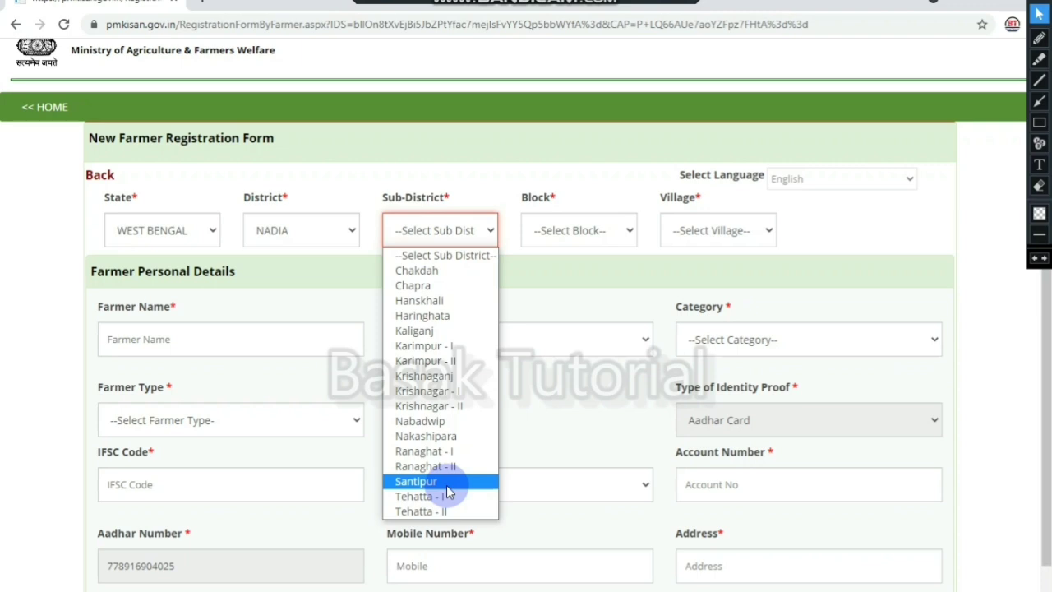
{"action": "left_click", "coordinate": [449, 491]}
{"action": "left_click", "coordinate": [568, 233]}
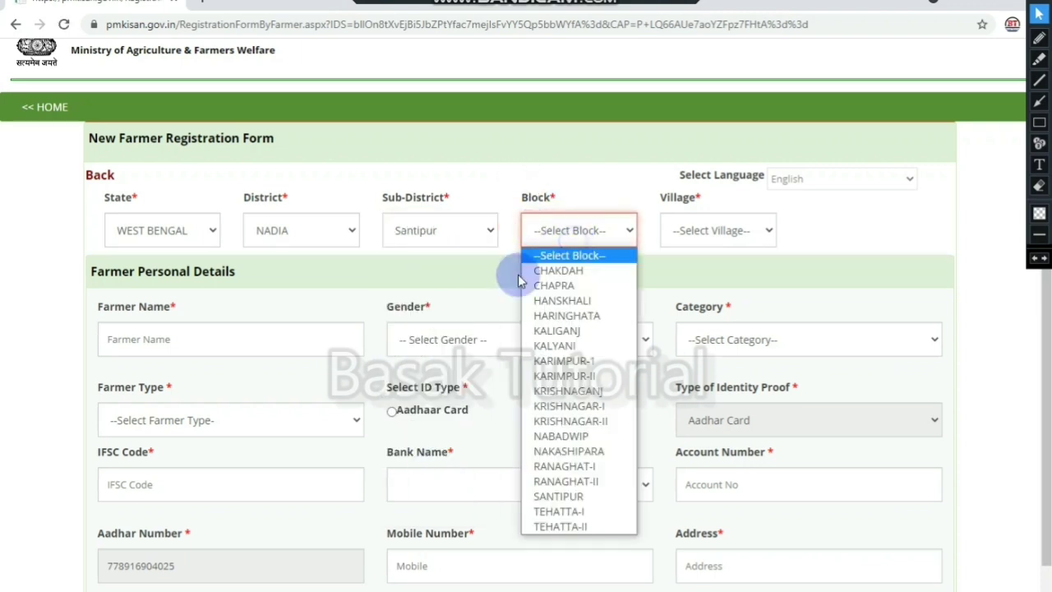
{"action": "left_click", "coordinate": [557, 496]}
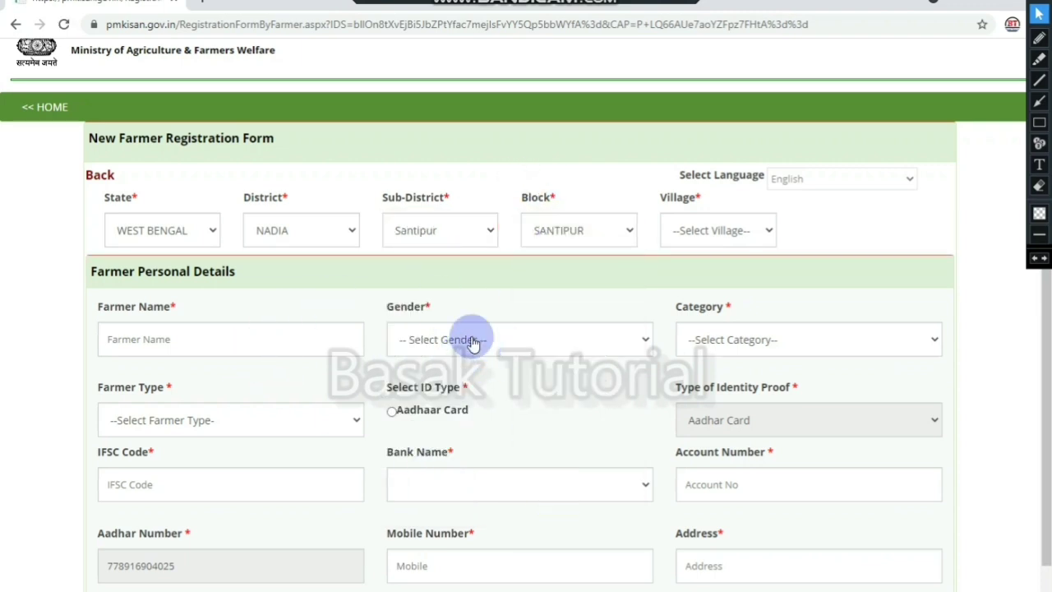
Select Phulia - (321955) as the farmer's village
{"action": "left_click", "coordinate": [697, 231]}
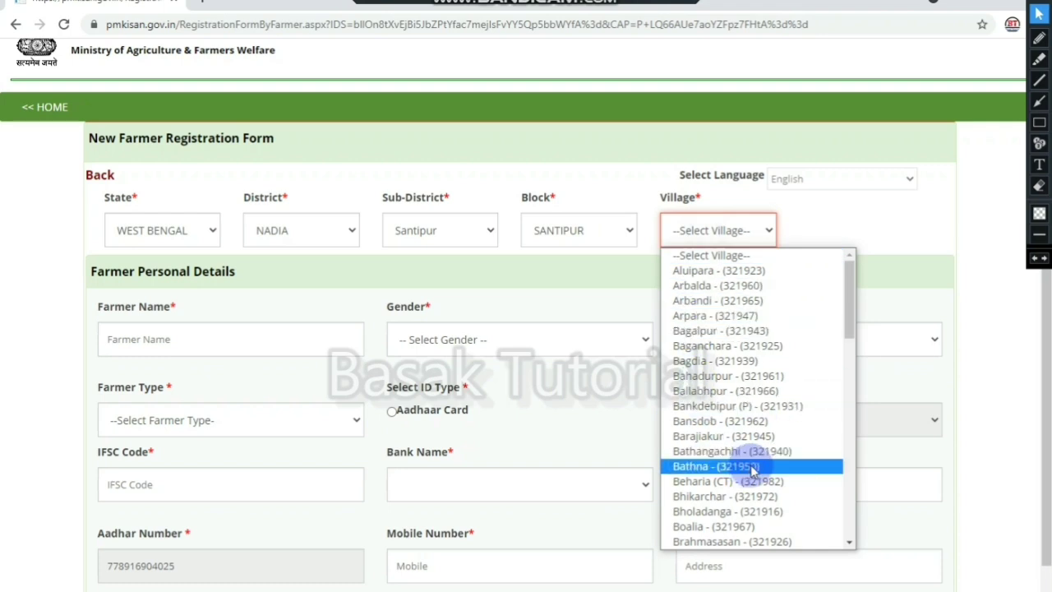
{"action": "scroll", "coordinate": [751, 470], "scroll_direction": "down", "scroll_amount": 15}
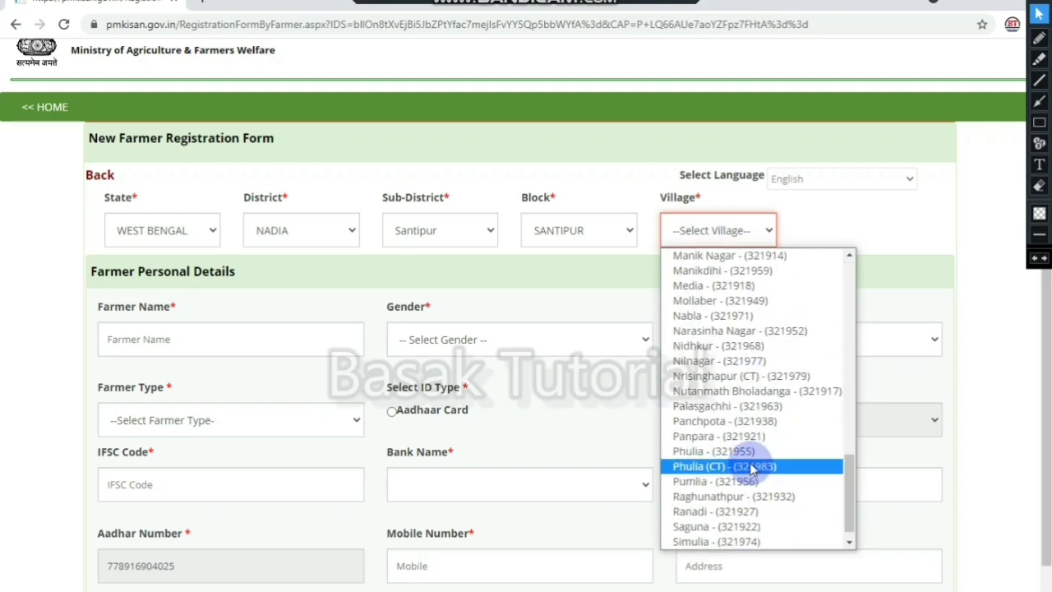
{"action": "left_click", "coordinate": [712, 451]}
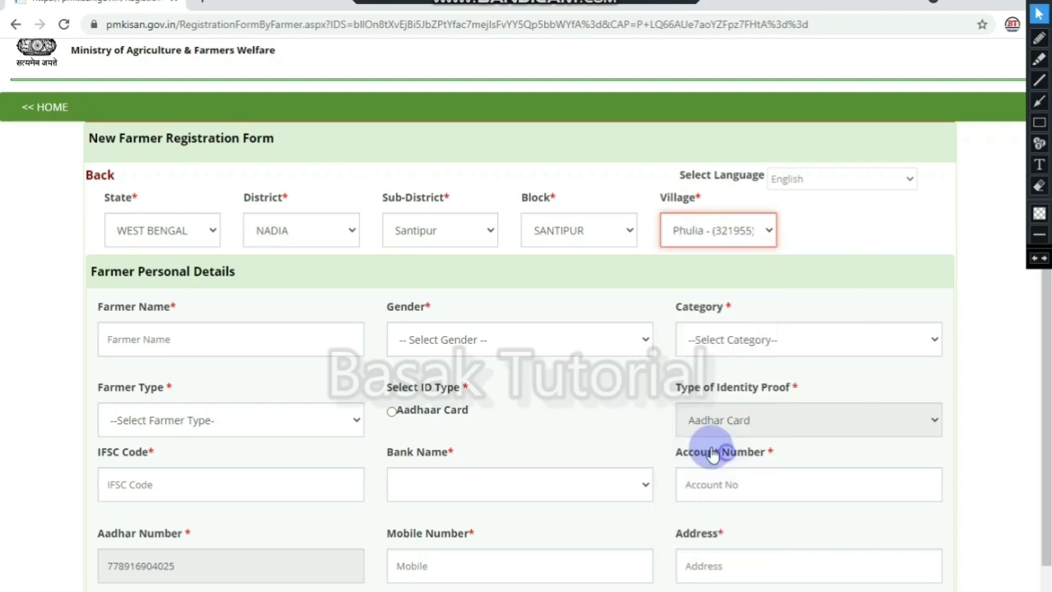
Enter the farmer's name and set the gender to Male and the category to General/Others
{"action": "left_click", "coordinate": [222, 339]}
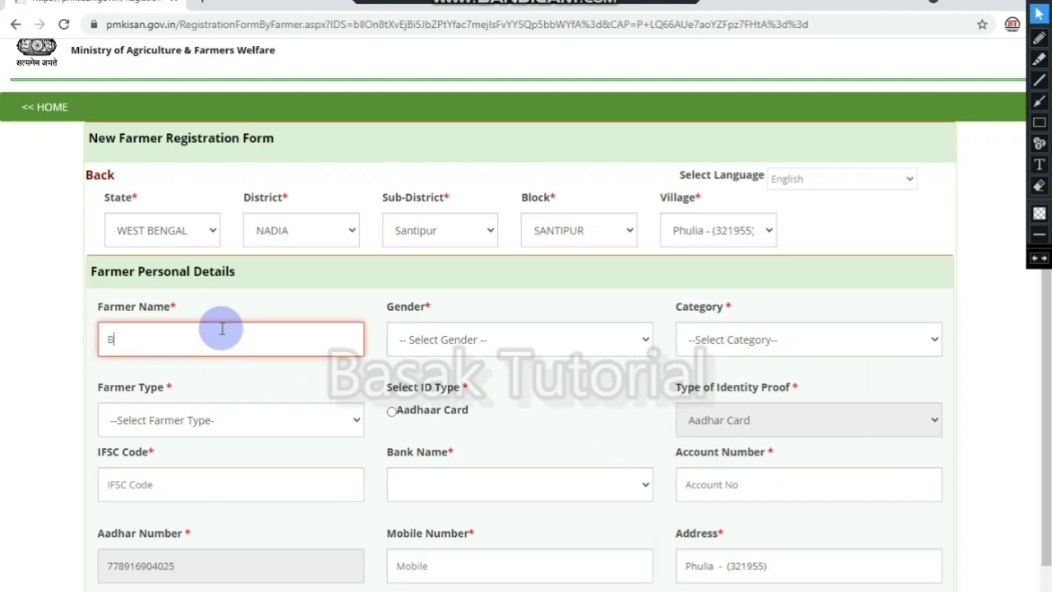
{"action": "left_click", "coordinate": [442, 349]}
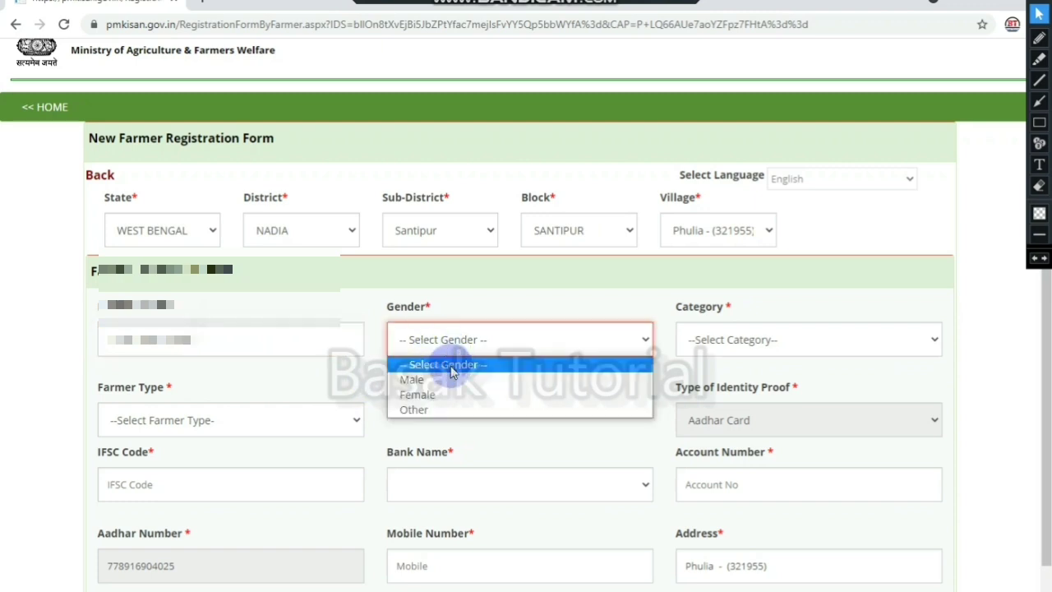
{"action": "left_click", "coordinate": [451, 379]}
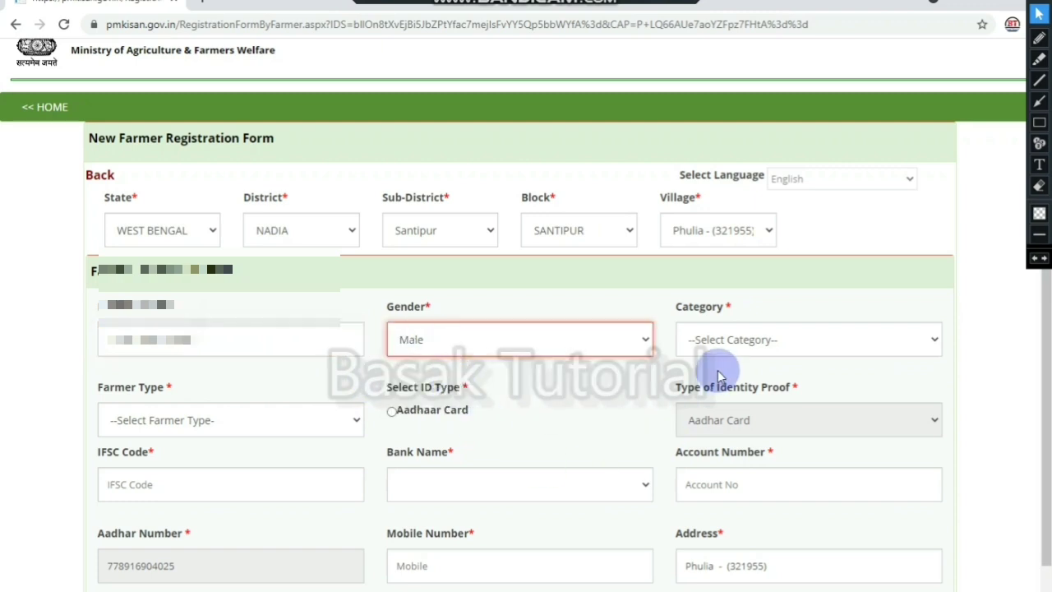
{"action": "left_click", "coordinate": [725, 344]}
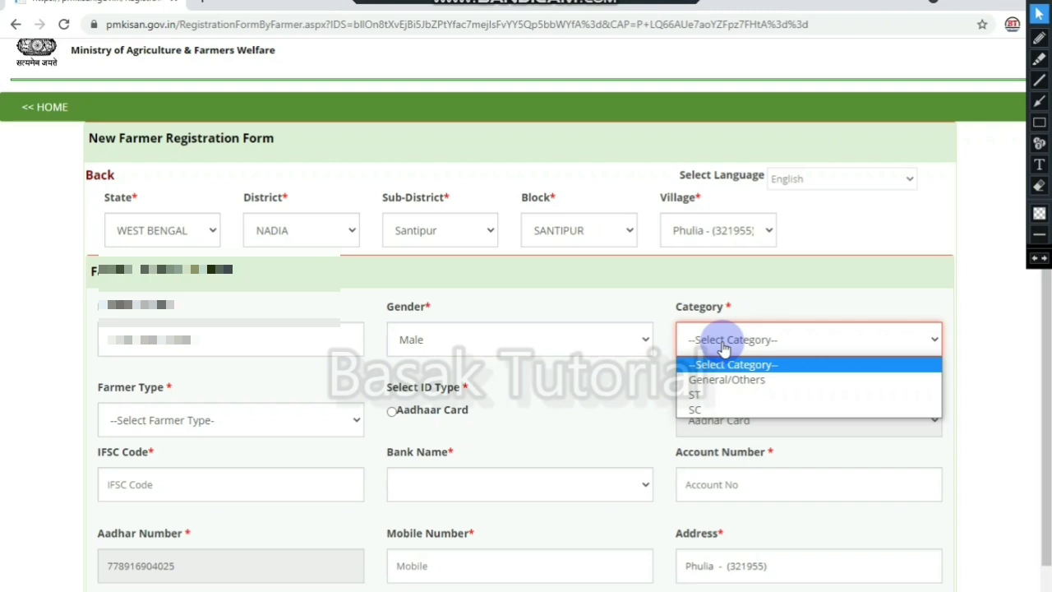
{"action": "left_click", "coordinate": [728, 380]}
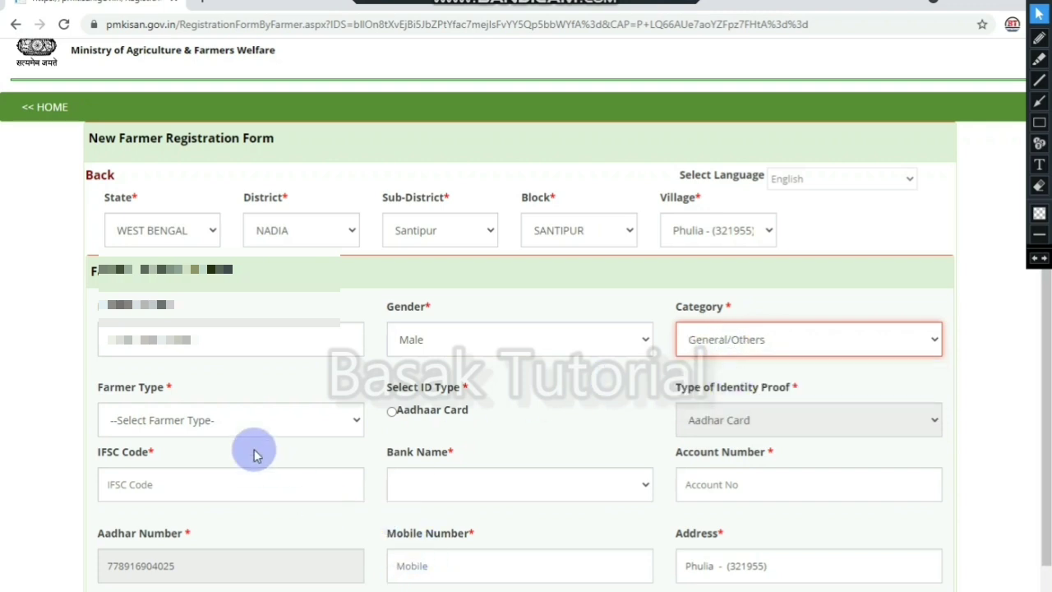
Set the farmer type to others and choose Aadhaar Card as the ID type
{"action": "left_click", "coordinate": [222, 421]}
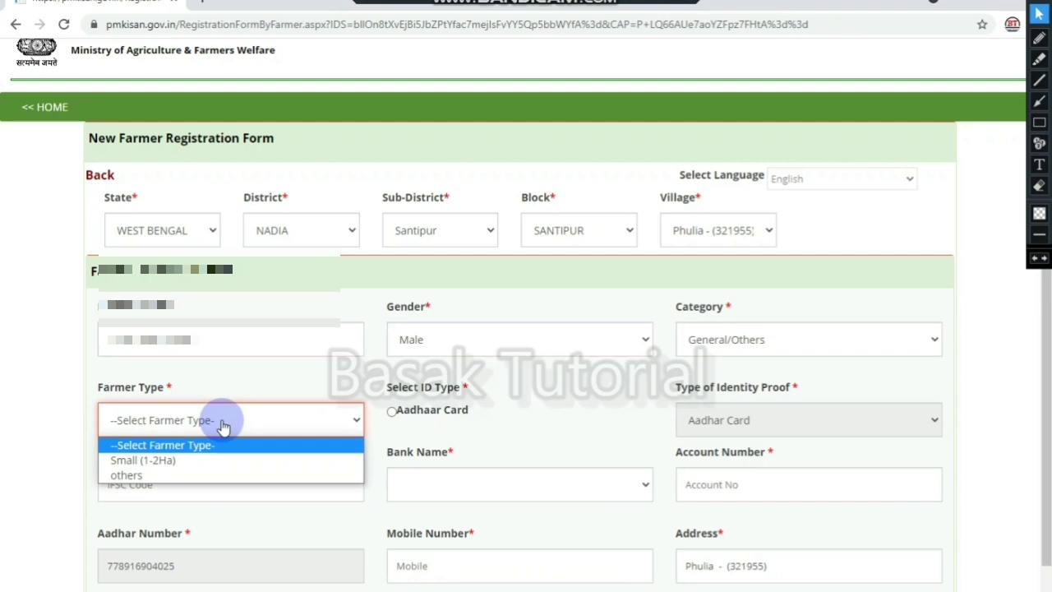
{"action": "left_click", "coordinate": [228, 475]}
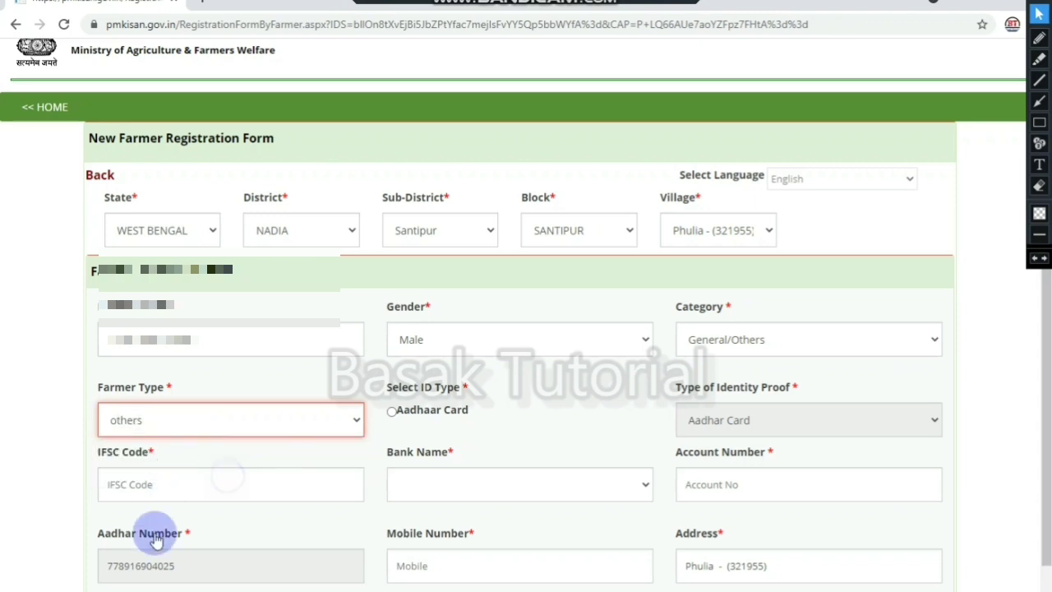
{"action": "left_click", "coordinate": [392, 412]}
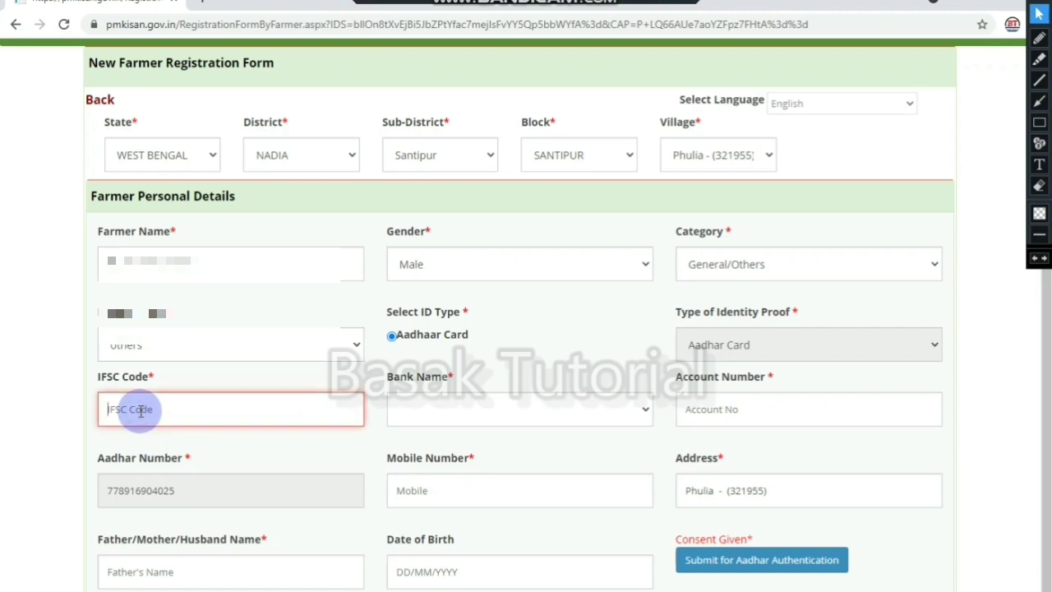
Fill in the bank details with IFSC code UTIB0000586, AXIS BANK and the farmer's account number
{"action": "type", "text": "UTIB0000586"}
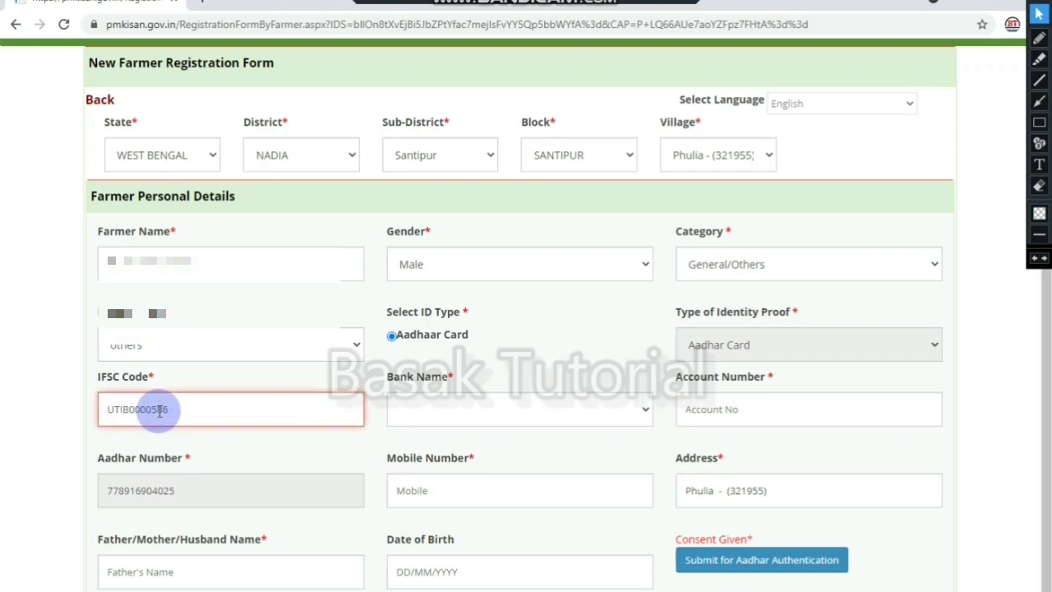
{"action": "left_click", "coordinate": [478, 419]}
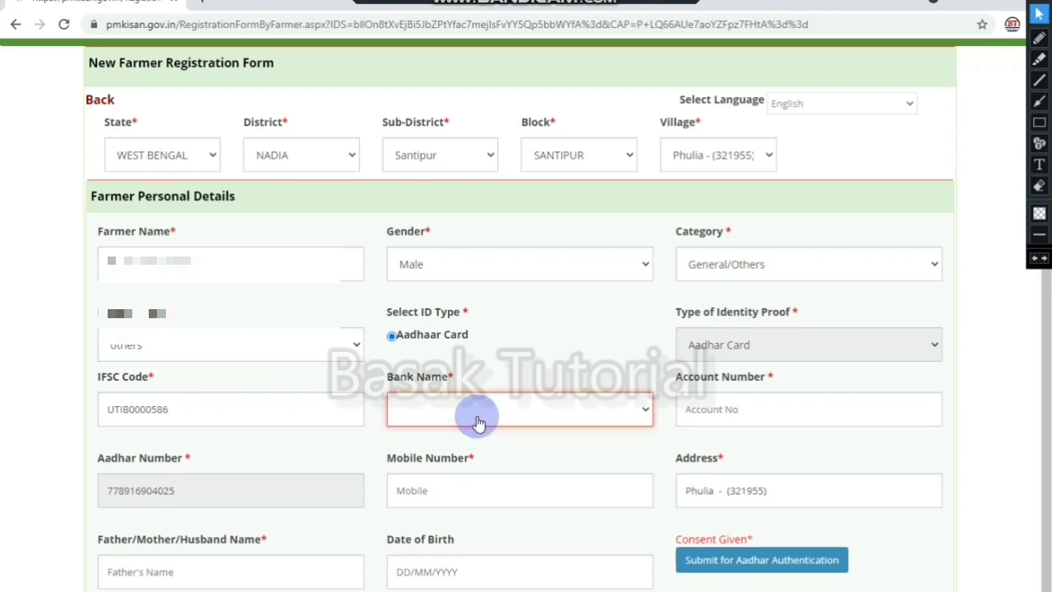
{"action": "left_click", "coordinate": [478, 419]}
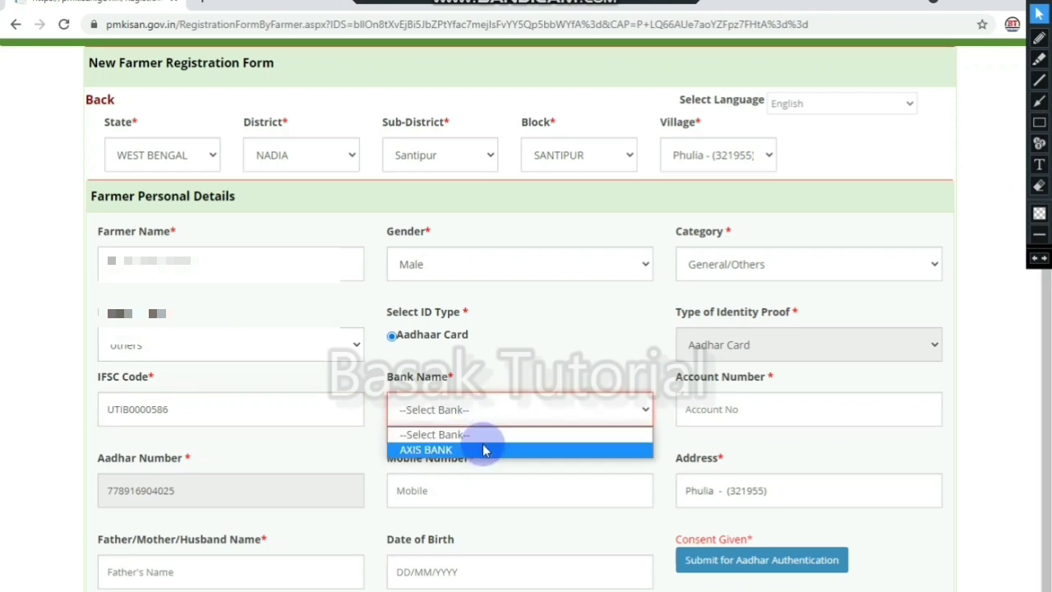
{"action": "left_click", "coordinate": [483, 449]}
{"action": "left_click", "coordinate": [726, 408]}
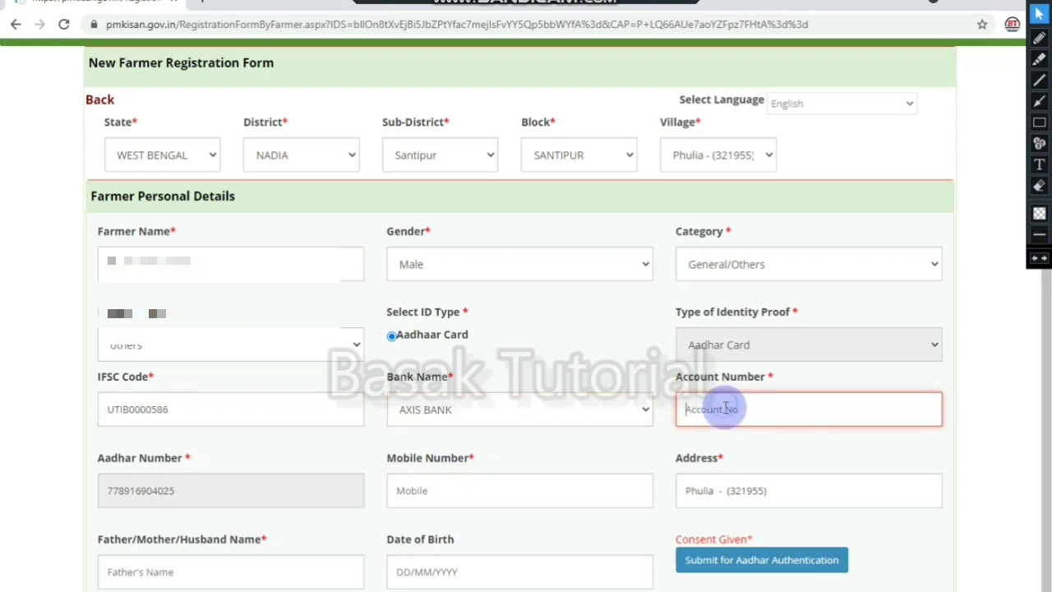
{"action": "key", "text": "ctrl+v"}
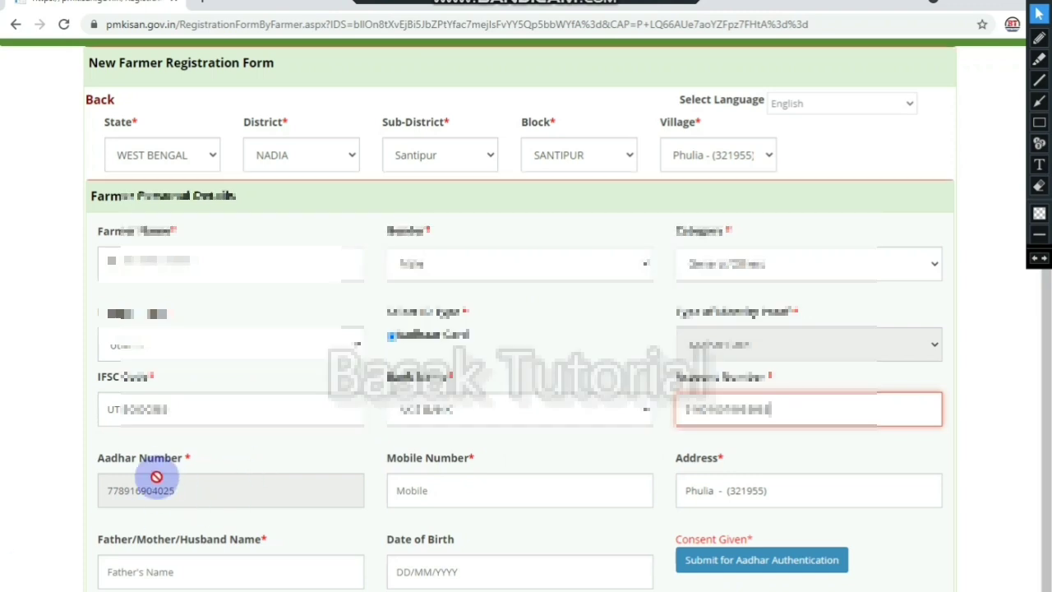
Fill in the farmer's mobile number, father's name and date of birth, and submit for Aadhaar authentication
{"action": "left_click", "coordinate": [543, 487]}
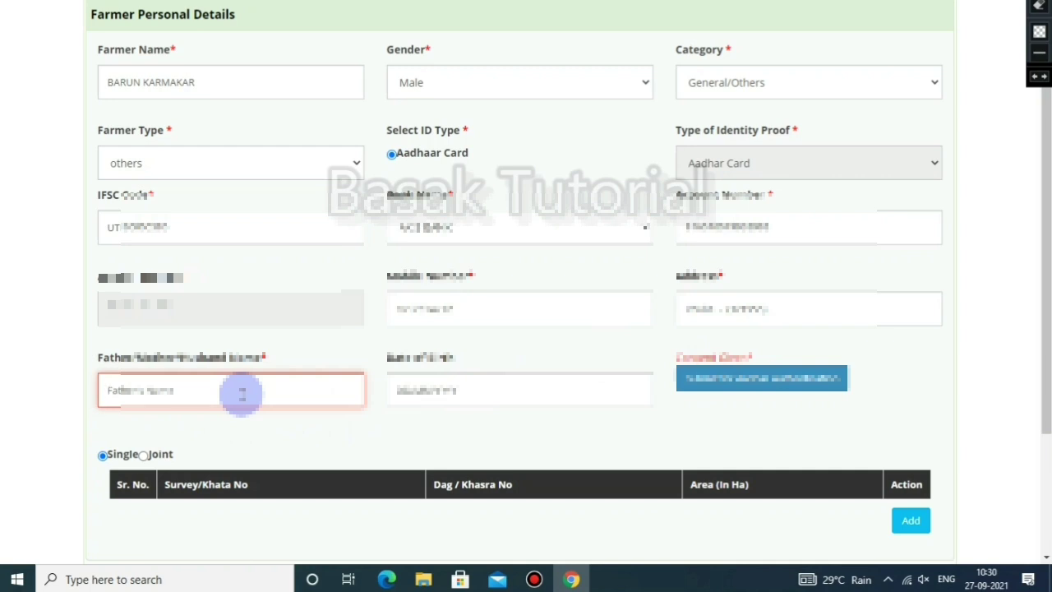
{"action": "key", "text": "ctrl+v"}
{"action": "left_click", "coordinate": [448, 394]}
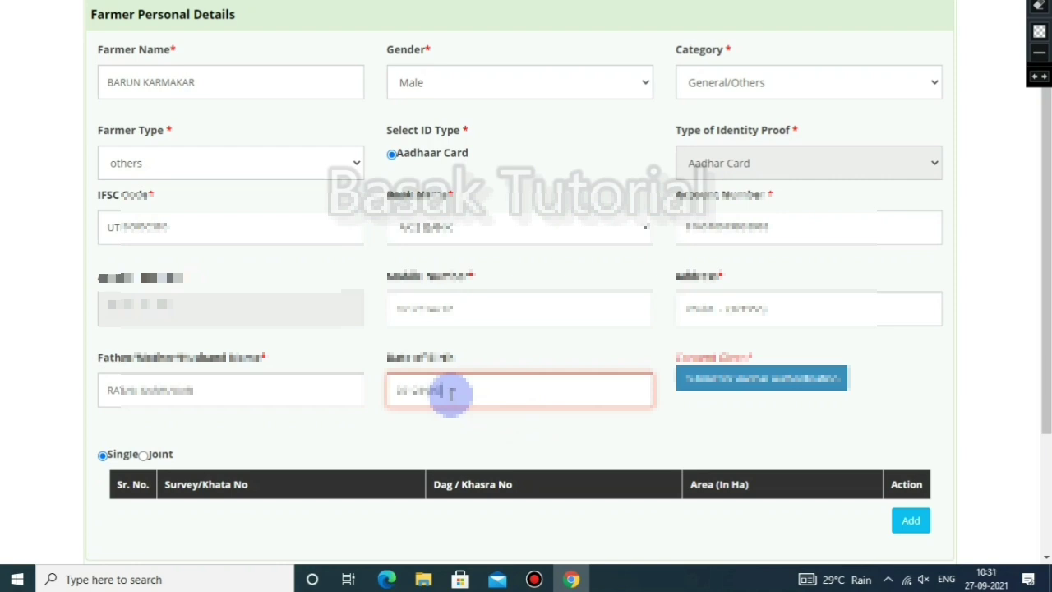
{"action": "left_click", "coordinate": [715, 386]}
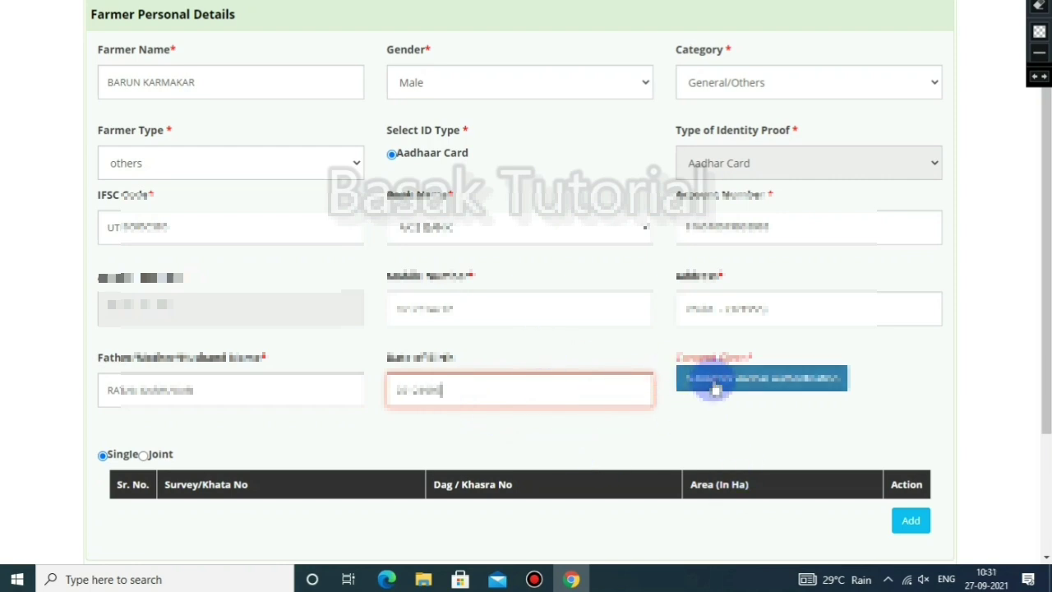
Submit the farmer's details for Aadhaar authentication and start adding a land holding entry under single ownership
{"action": "left_click", "coordinate": [715, 388]}
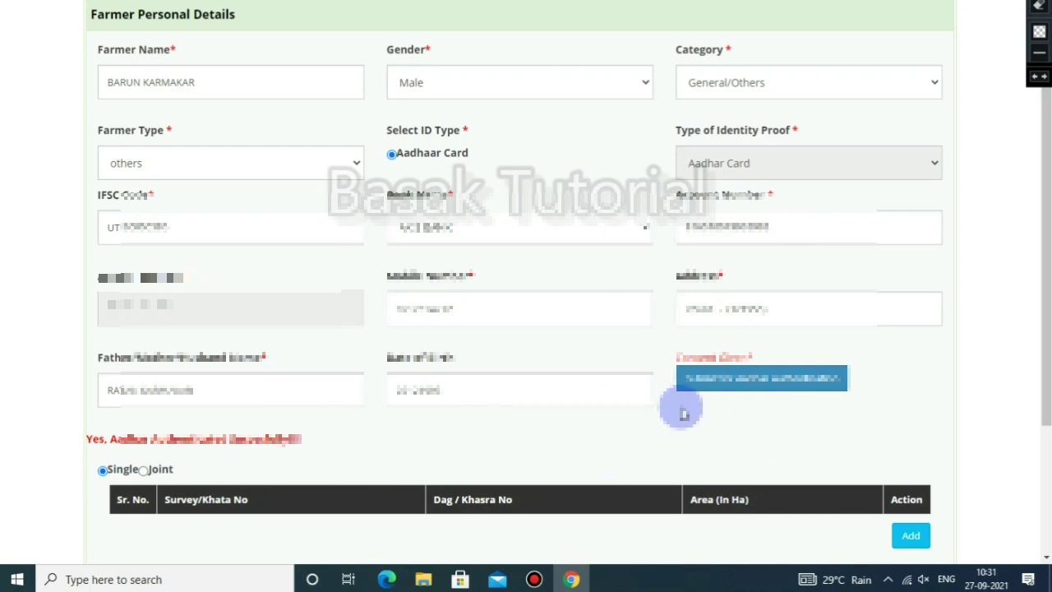
{"action": "scroll", "coordinate": [682, 413], "scroll_direction": "down", "scroll_amount": 3}
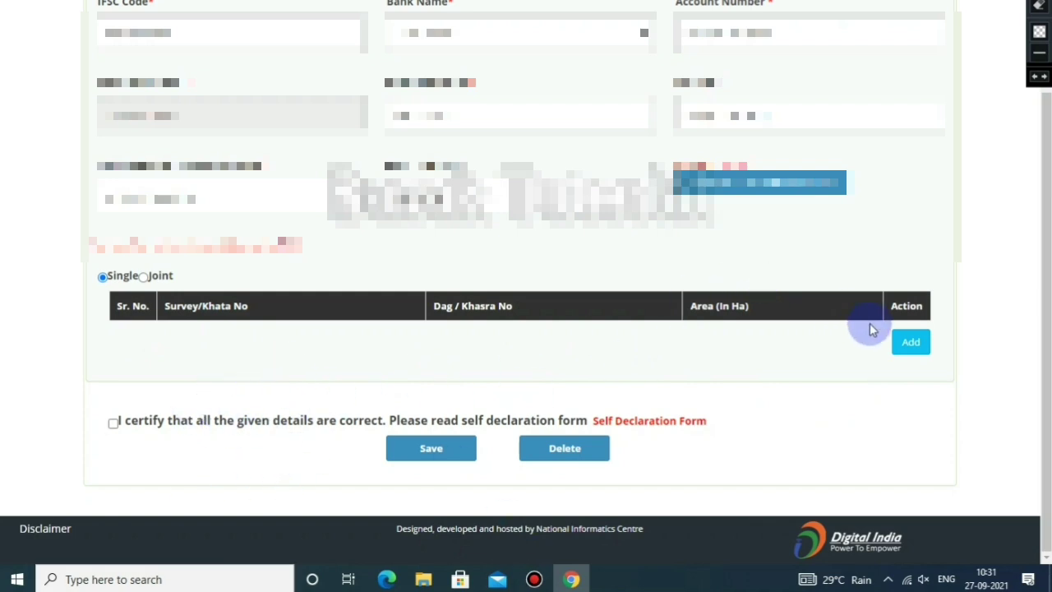
{"action": "left_click", "coordinate": [909, 341]}
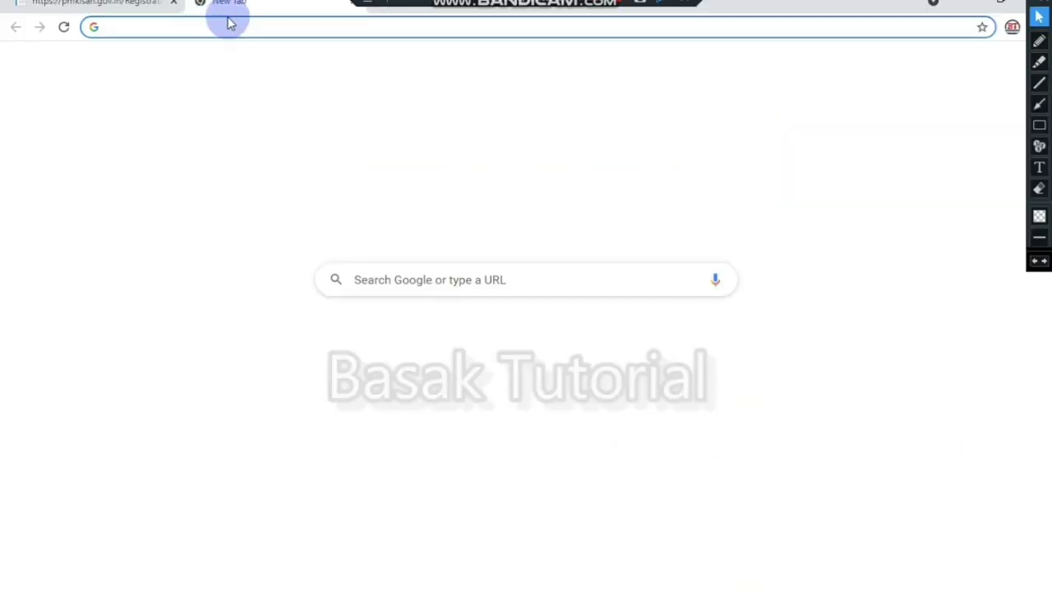
Open the banglarbhumi.gov.in land records site in the new browser tab and go to Know Your Property
{"action": "left_click", "coordinate": [234, 26]}
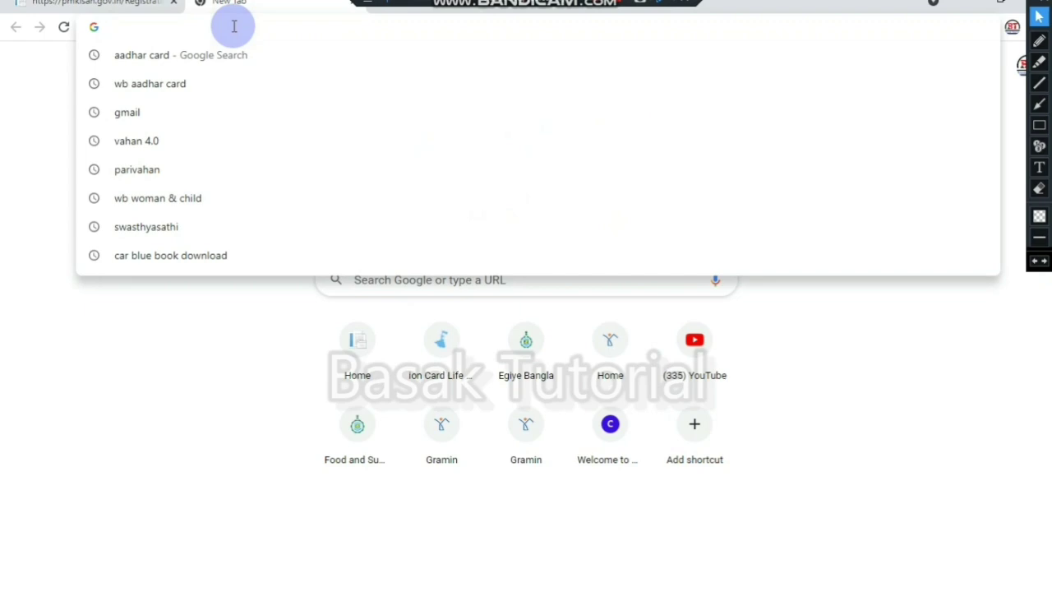
{"action": "type", "text": "BANG"}
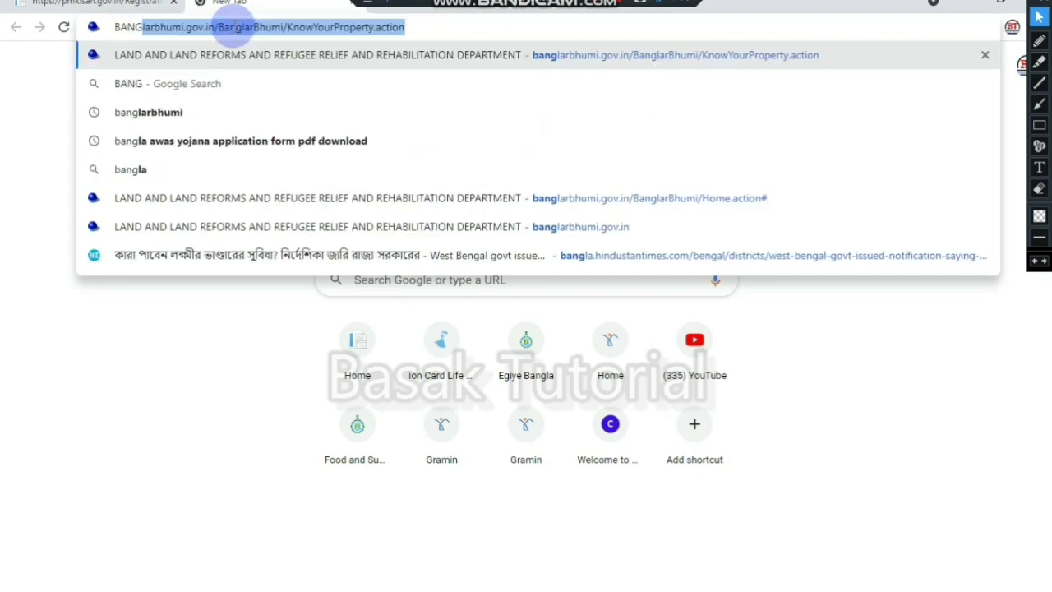
{"action": "left_click", "coordinate": [274, 53]}
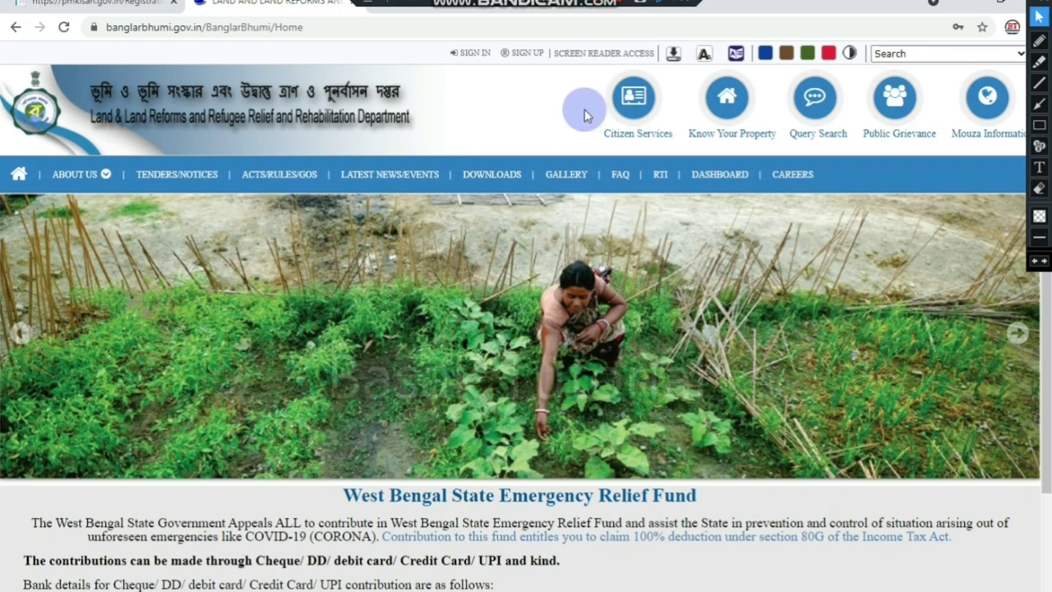
{"action": "left_click", "coordinate": [720, 98]}
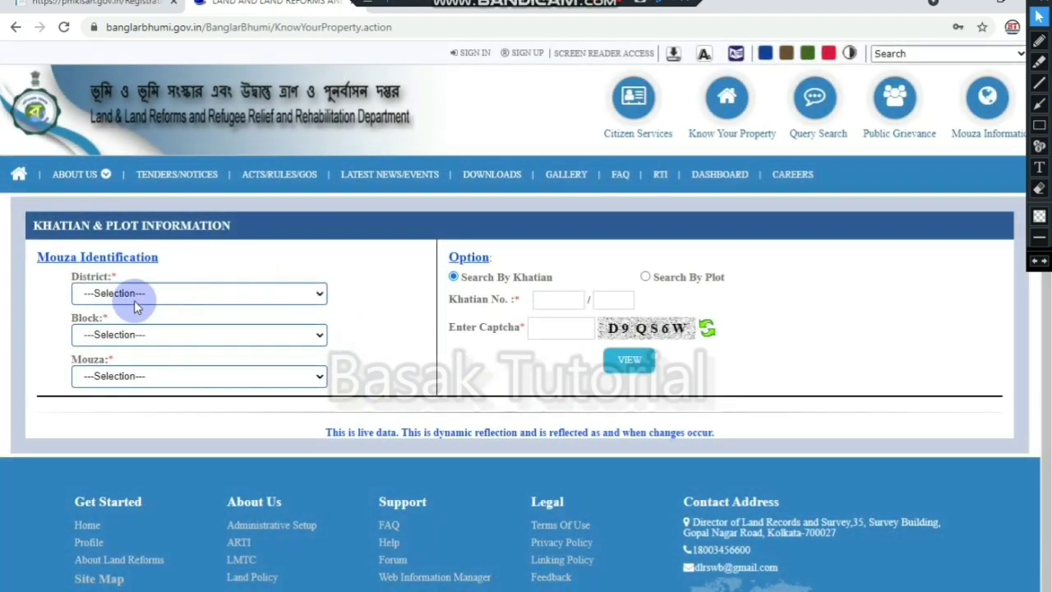
Identify the mouza by choosing district NADIA, block SANTIPUR and mouza Fulia
{"action": "left_click", "coordinate": [134, 295]}
{"action": "left_click", "coordinate": [178, 469]}
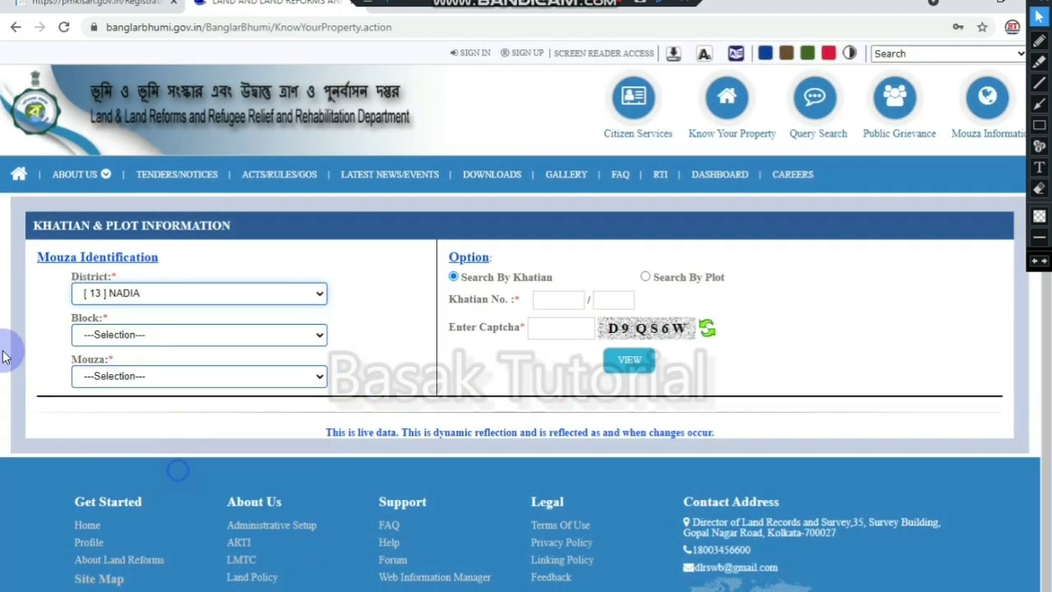
{"action": "left_click", "coordinate": [145, 337]}
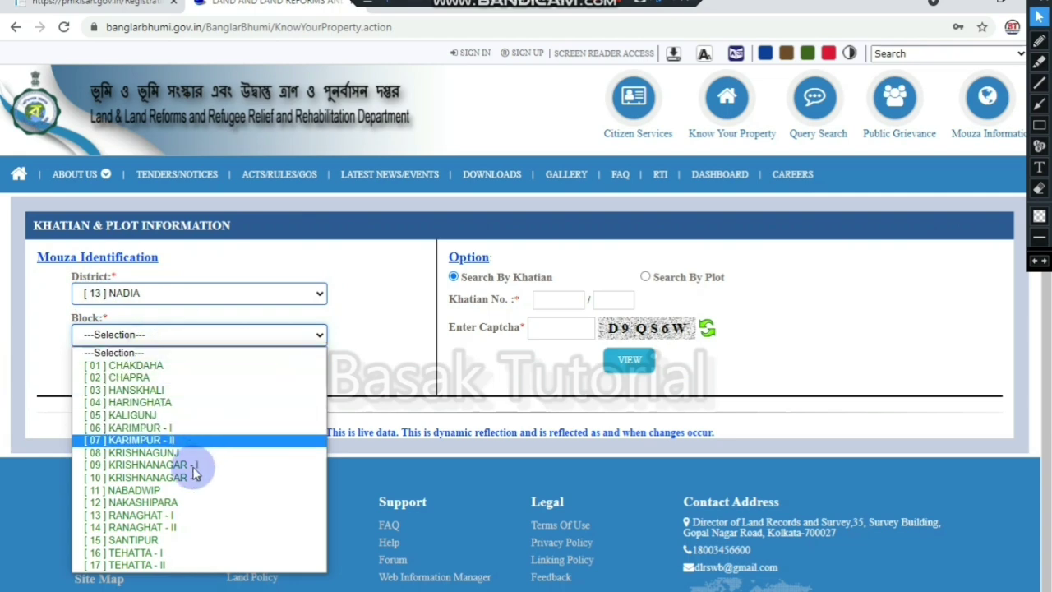
{"action": "left_click", "coordinate": [197, 540]}
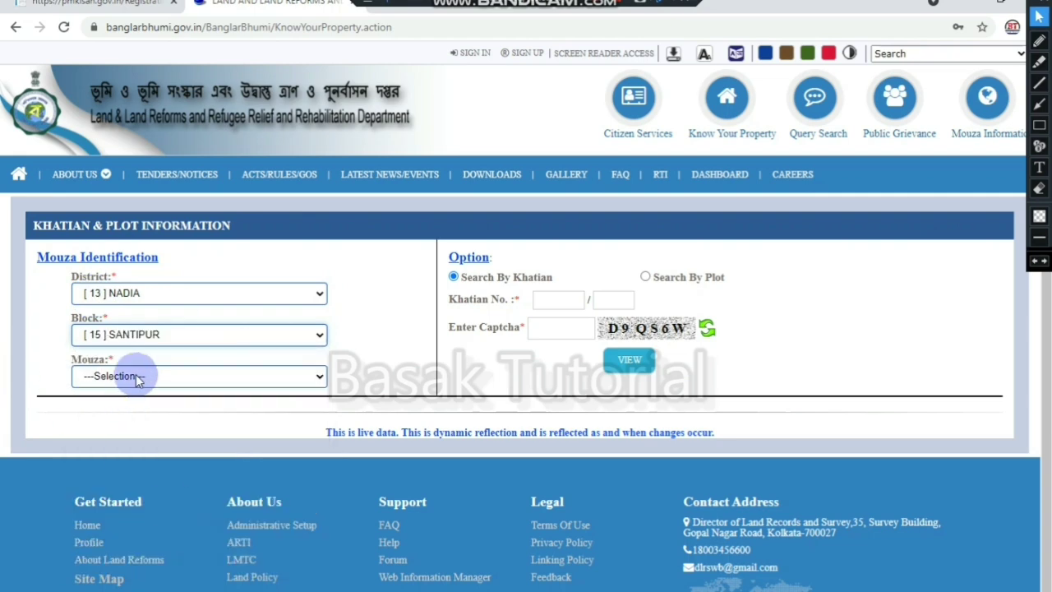
{"action": "left_click", "coordinate": [137, 377]}
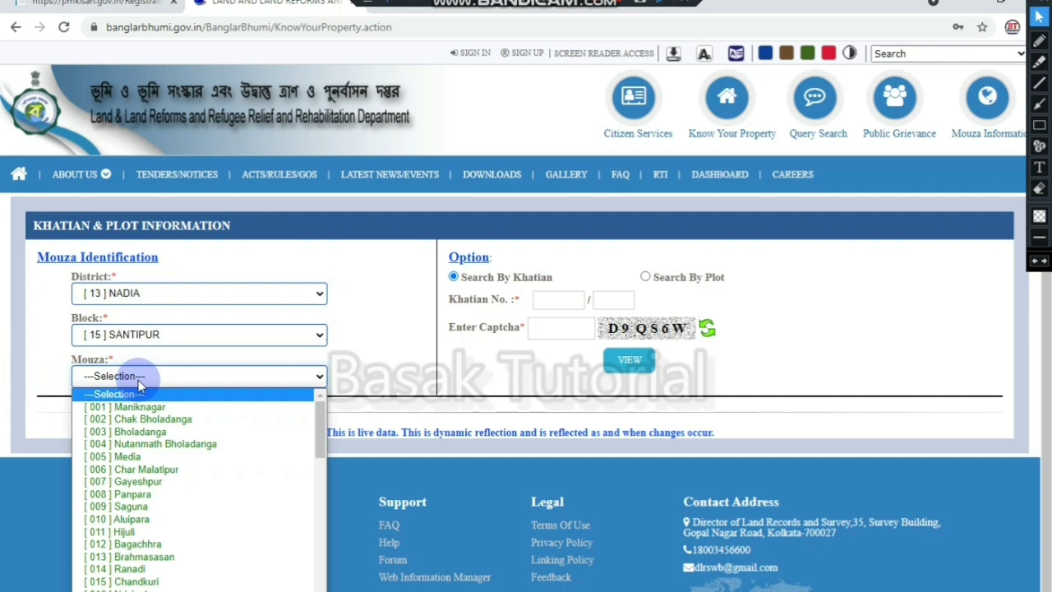
{"action": "scroll", "coordinate": [232, 476], "scroll_direction": "down", "scroll_amount": 4}
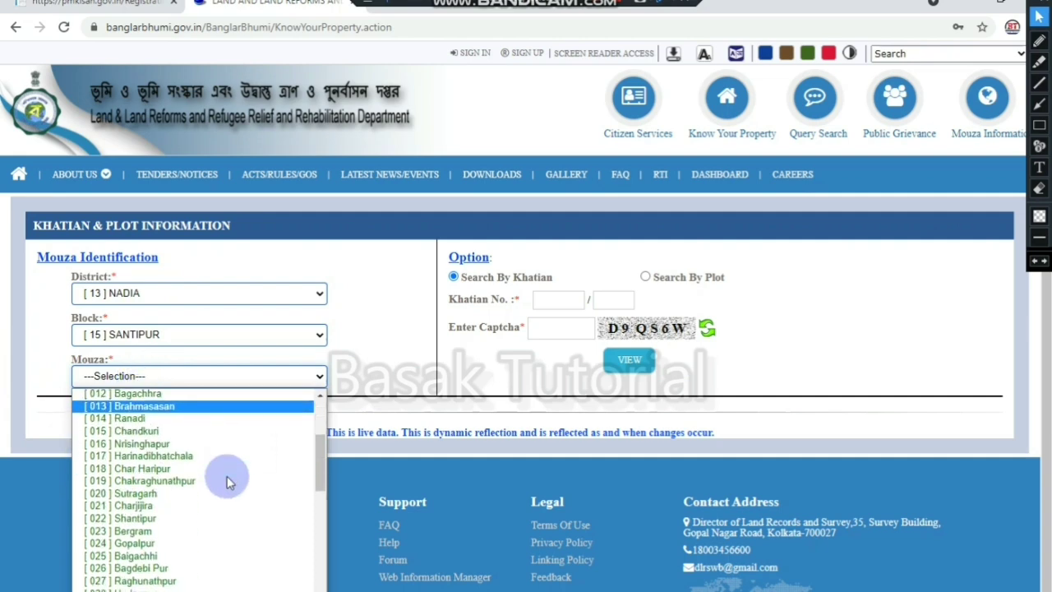
{"action": "scroll", "coordinate": [230, 512], "scroll_direction": "down", "scroll_amount": 4}
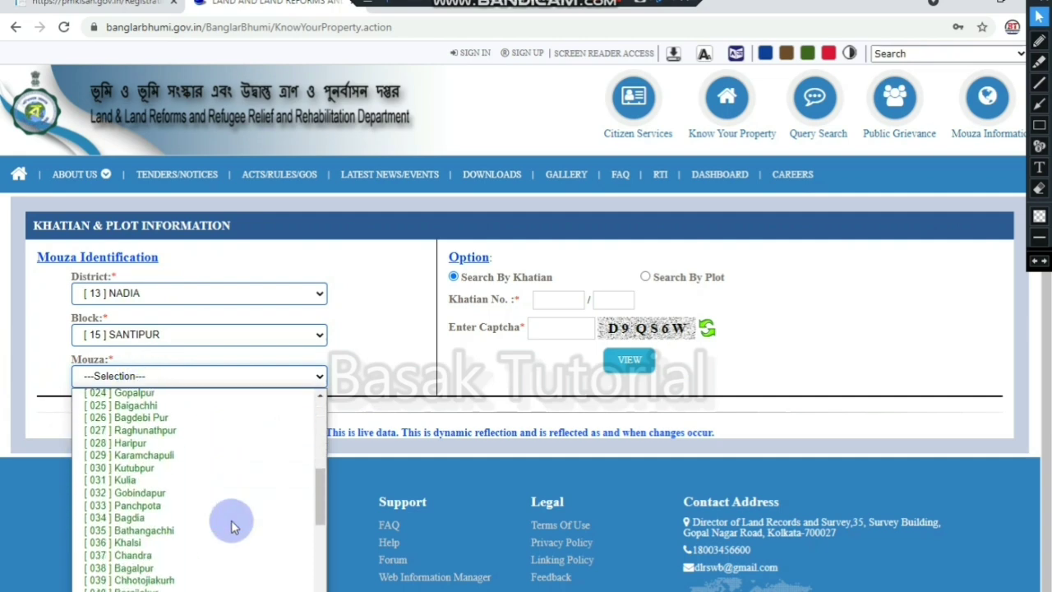
{"action": "scroll", "coordinate": [229, 539], "scroll_direction": "down", "scroll_amount": 4}
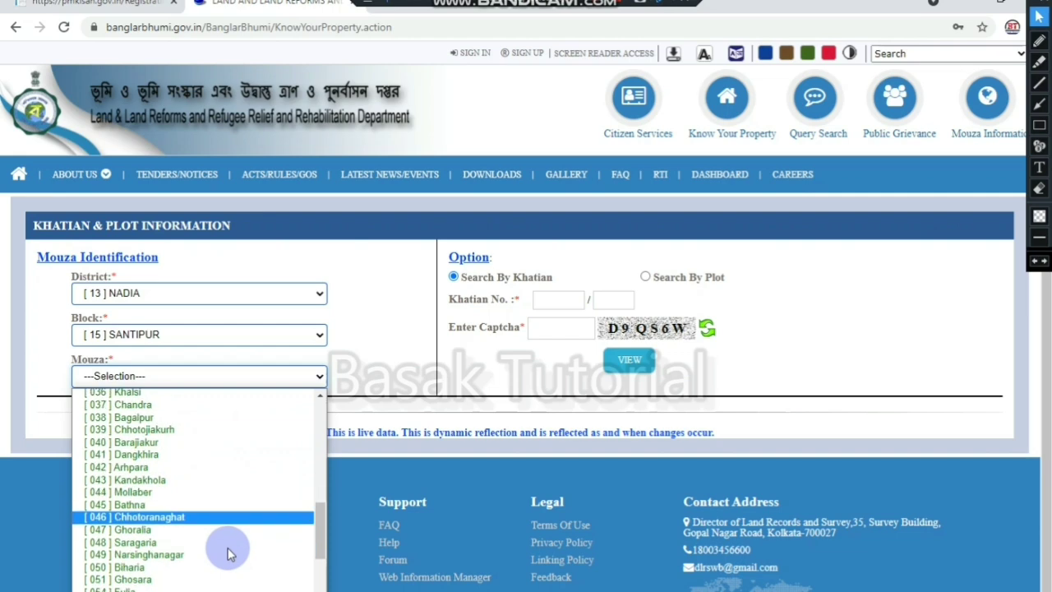
{"action": "left_click", "coordinate": [224, 587]}
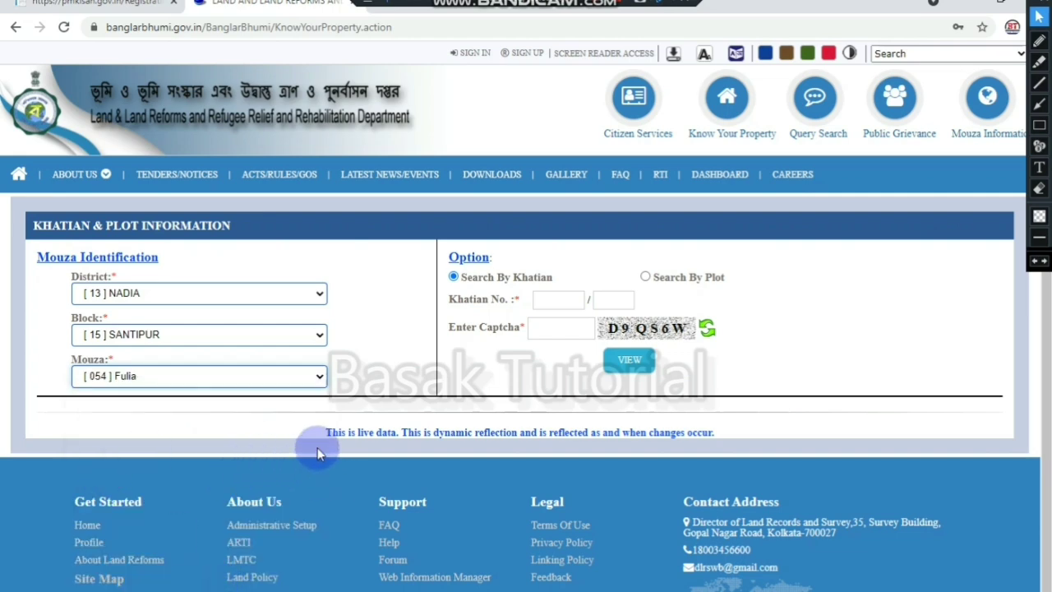
Search by khatian using the farmer's khatian number and the captcha code, and view the owner and plot details
{"action": "left_click", "coordinate": [542, 300]}
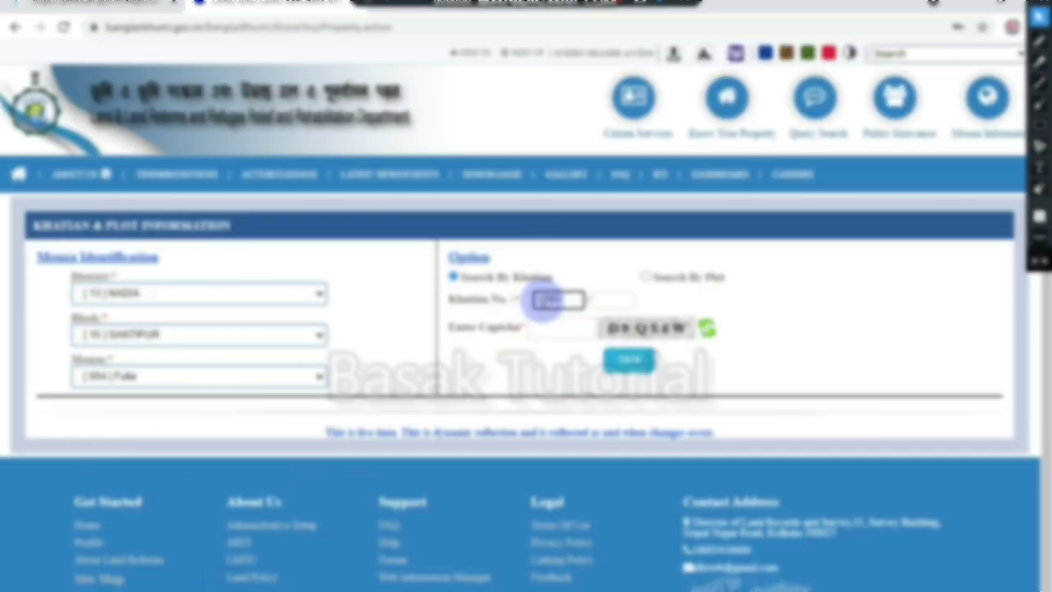
{"action": "left_click", "coordinate": [560, 329]}
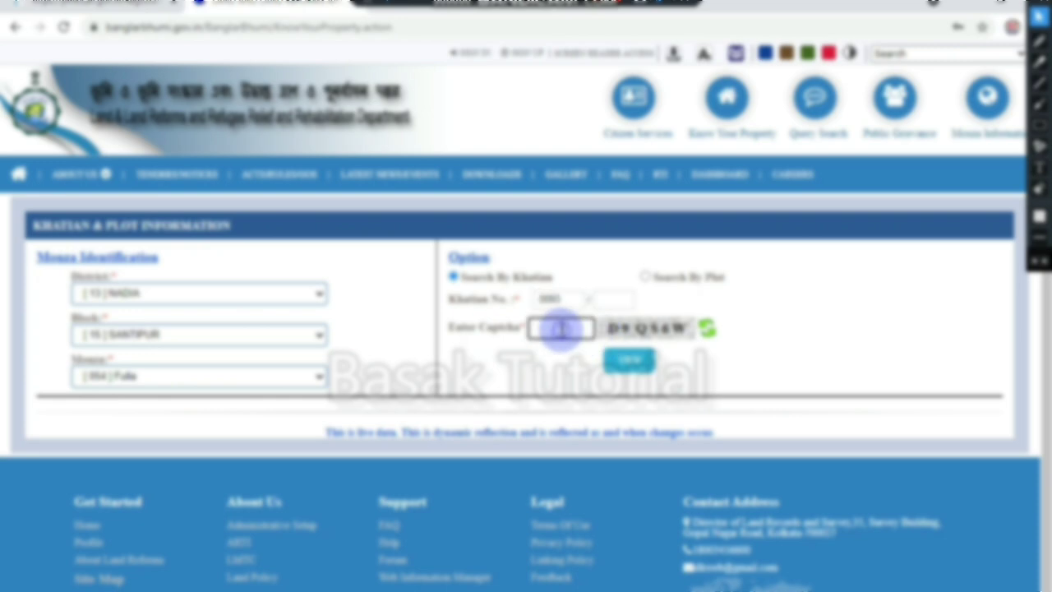
{"action": "type", "text": "D9QS6W"}
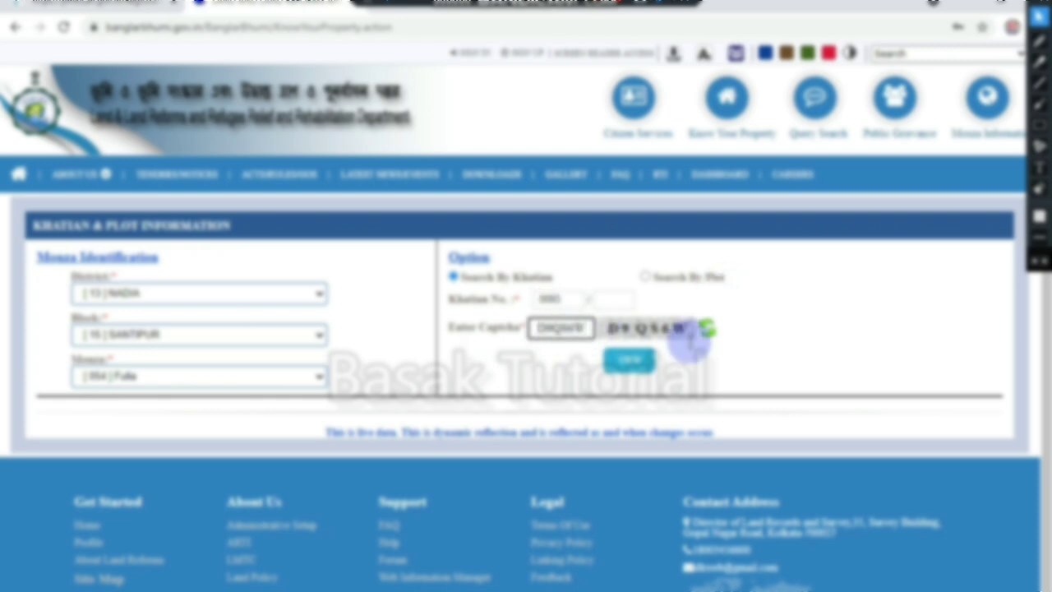
{"action": "left_click", "coordinate": [626, 364]}
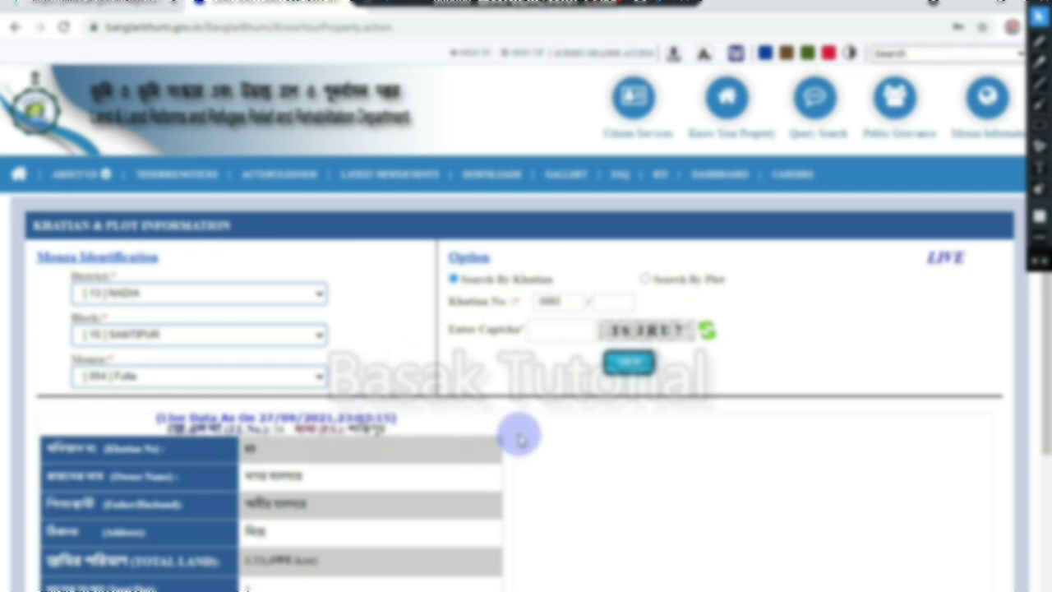
{"action": "scroll", "coordinate": [320, 488], "scroll_direction": "down", "scroll_amount": 2}
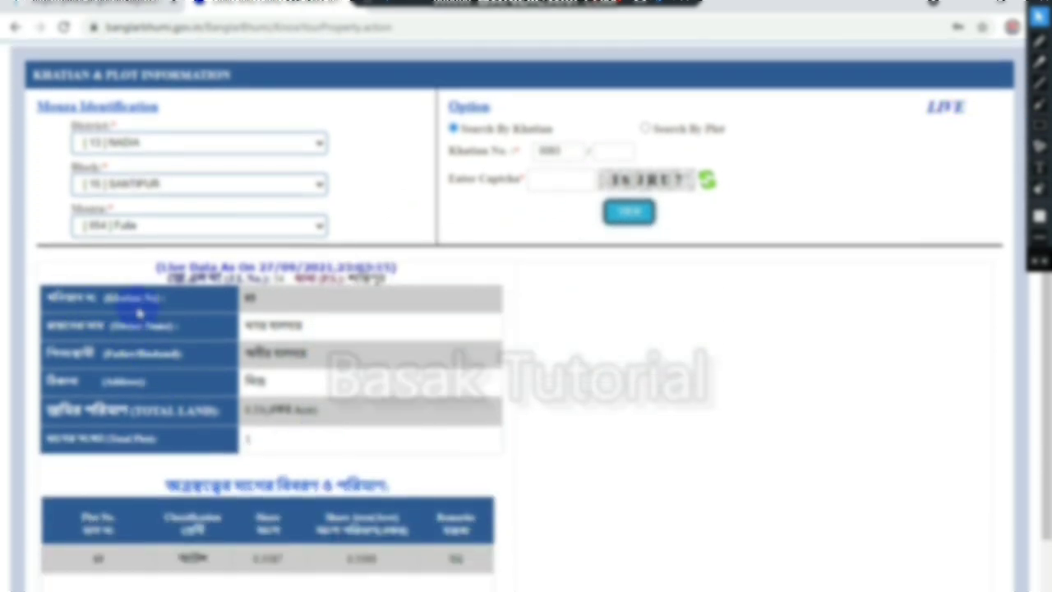